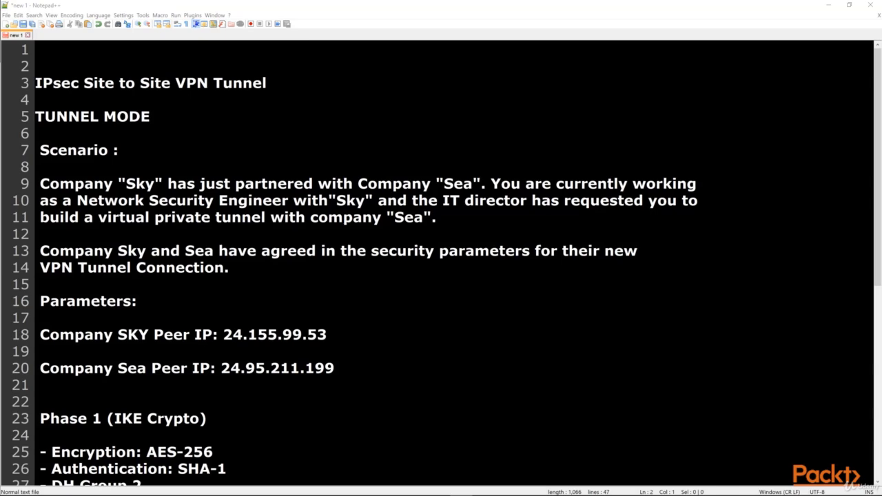
Step: Review the VPN scenario notes, marking the peer IP addresses of Company SKY and Company Sea
{"action": "scroll", "coordinate": [441, 262], "scroll_direction": "down", "scroll_amount": 4}
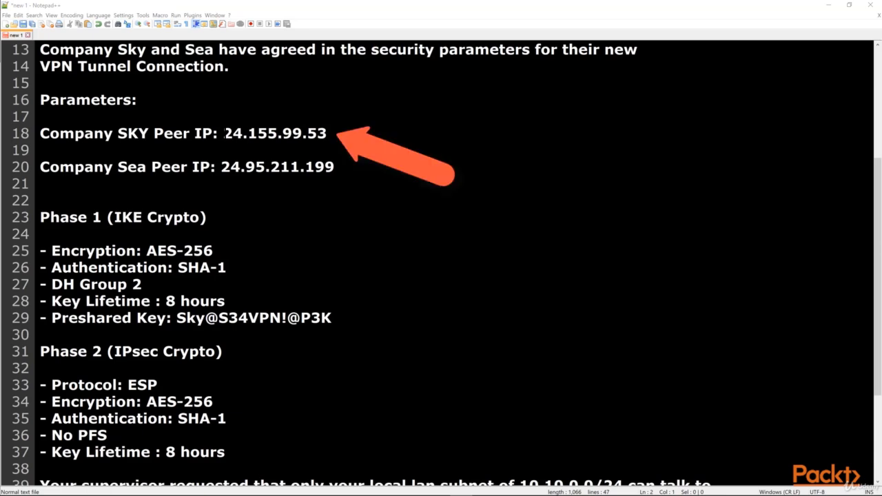
{"action": "left_click_drag", "start_coordinate": [224, 133], "coordinate": [326, 135]}
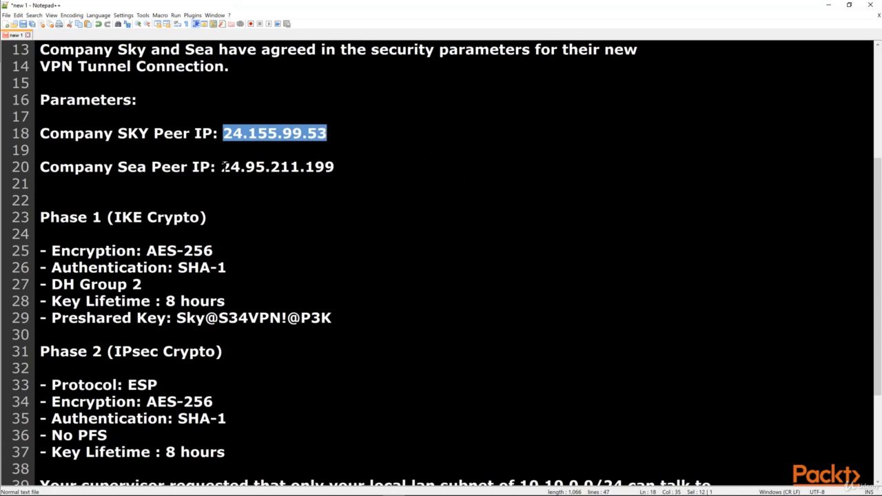
{"action": "left_click_drag", "start_coordinate": [222, 167], "coordinate": [334, 166]}
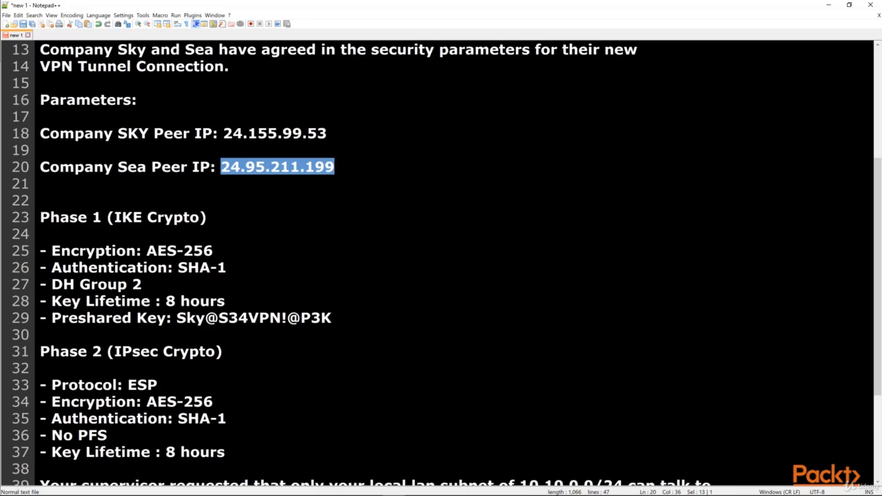
{"action": "scroll", "coordinate": [82, 168], "scroll_direction": "down", "scroll_amount": 1}
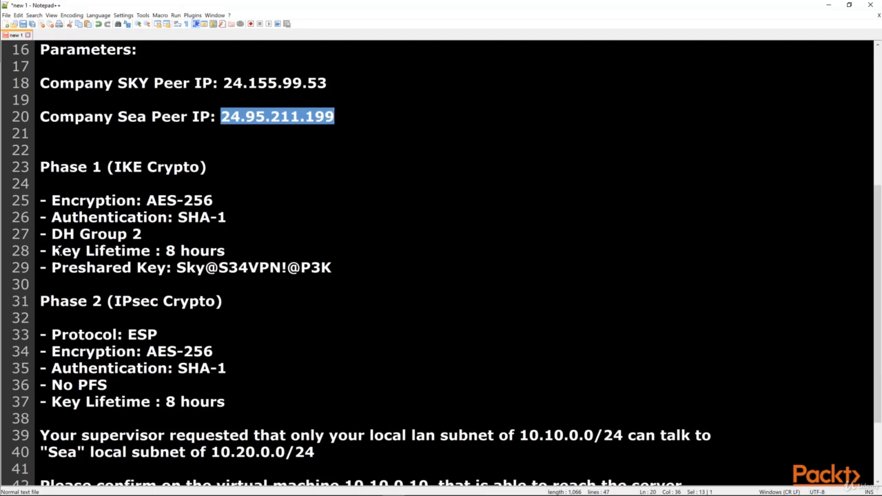
{"action": "scroll", "coordinate": [97, 337], "scroll_direction": "down", "scroll_amount": 1}
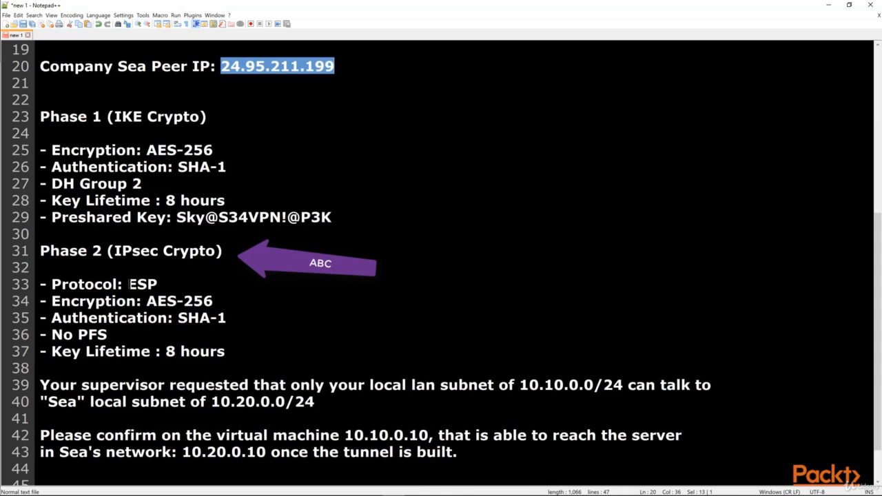
Step: Go through the agreed Phase 1 parameters in the notes: encryption, authentication, DH group, key lifetime and preshared key
{"action": "left_click_drag", "start_coordinate": [128, 284], "coordinate": [157, 284]}
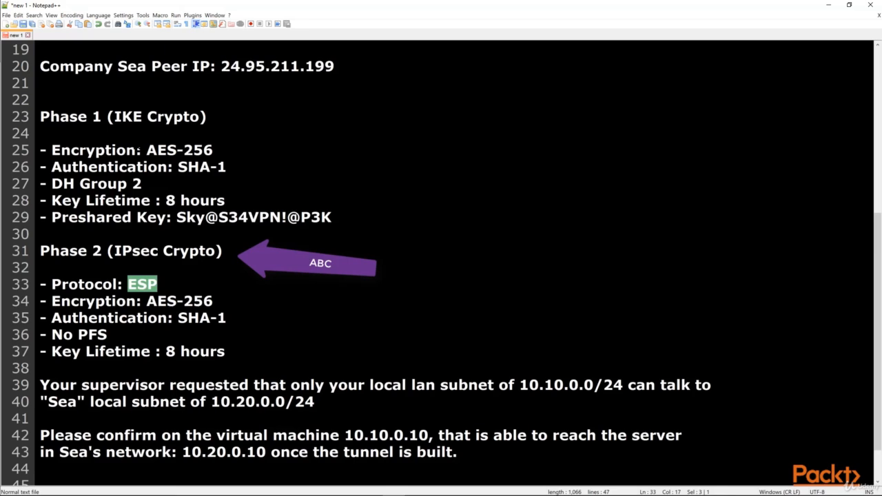
{"action": "left_click_drag", "start_coordinate": [147, 150], "coordinate": [213, 149]}
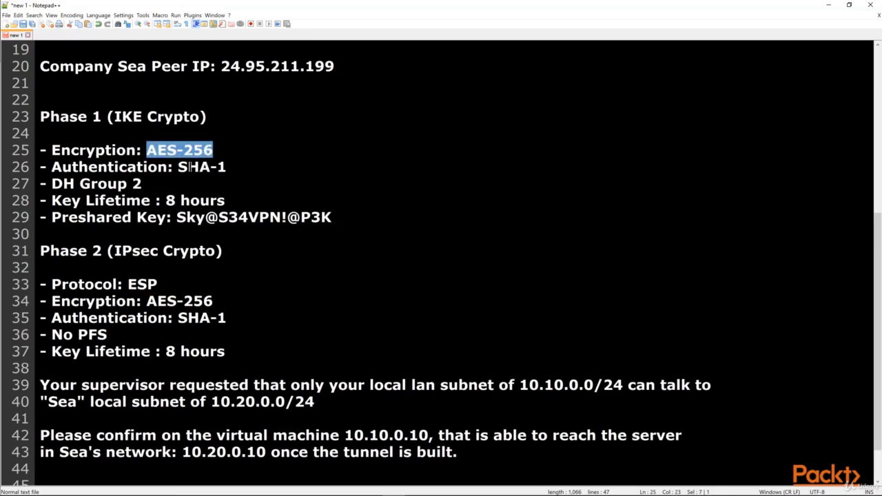
{"action": "left_click", "coordinate": [178, 167]}
{"action": "left_click_drag", "start_coordinate": [178, 167], "coordinate": [226, 167]}
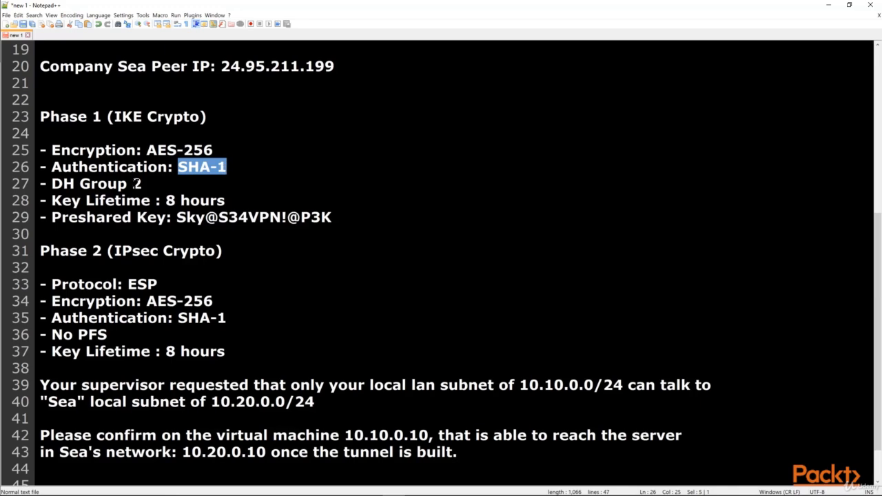
{"action": "double_click", "coordinate": [136, 184]}
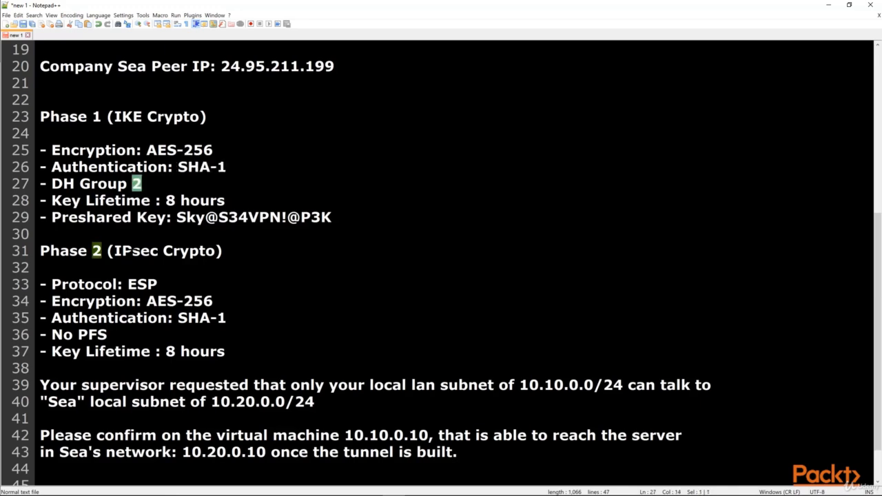
{"action": "double_click", "coordinate": [171, 200]}
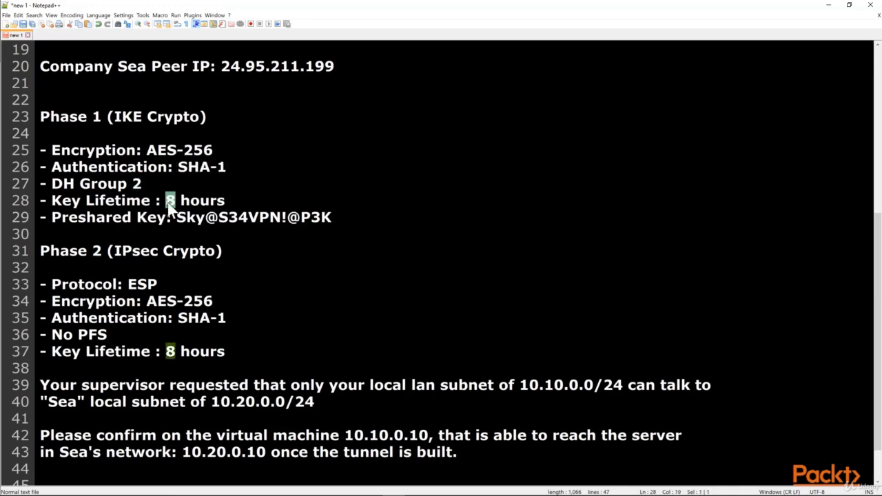
{"action": "left_click_drag", "start_coordinate": [176, 217], "coordinate": [332, 217]}
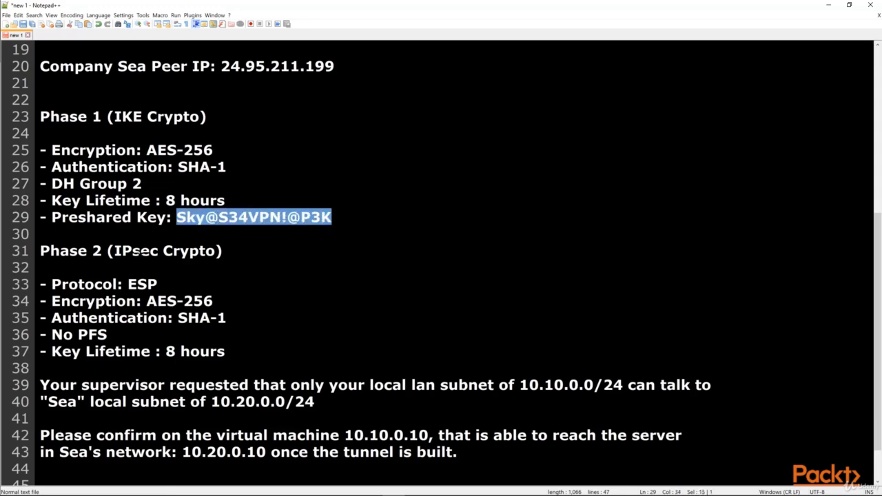
Step: Go through the Phase 2 IPsec parameters in the notes, including protocol, authentication, PFS and key lifetime
{"action": "left_click_drag", "start_coordinate": [137, 284], "coordinate": [158, 284]}
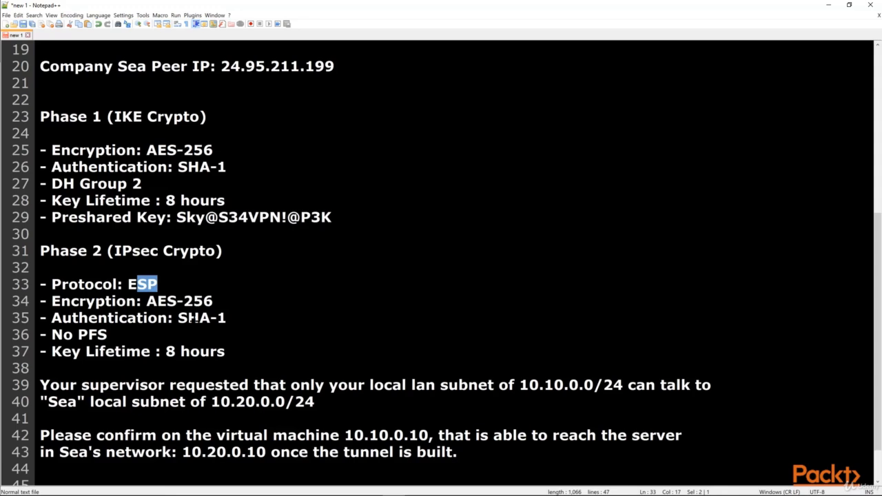
{"action": "left_click_drag", "start_coordinate": [178, 317], "coordinate": [226, 318]}
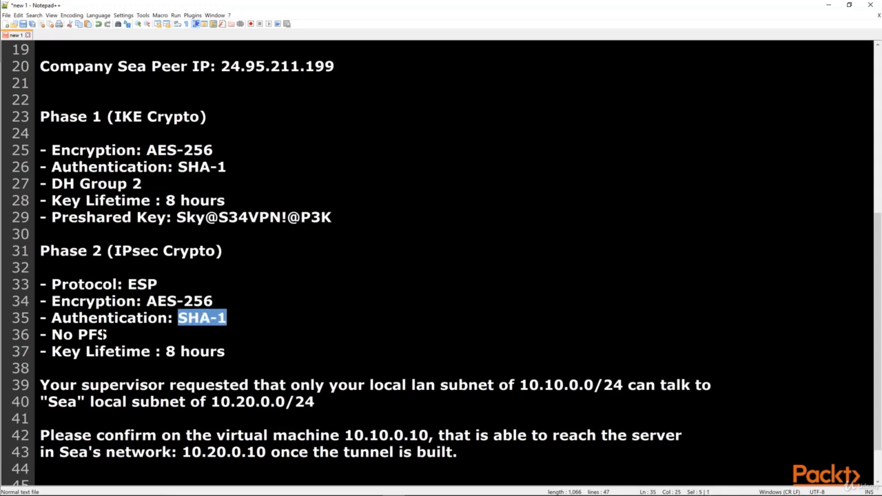
{"action": "left_click_drag", "start_coordinate": [107, 334], "coordinate": [53, 334]}
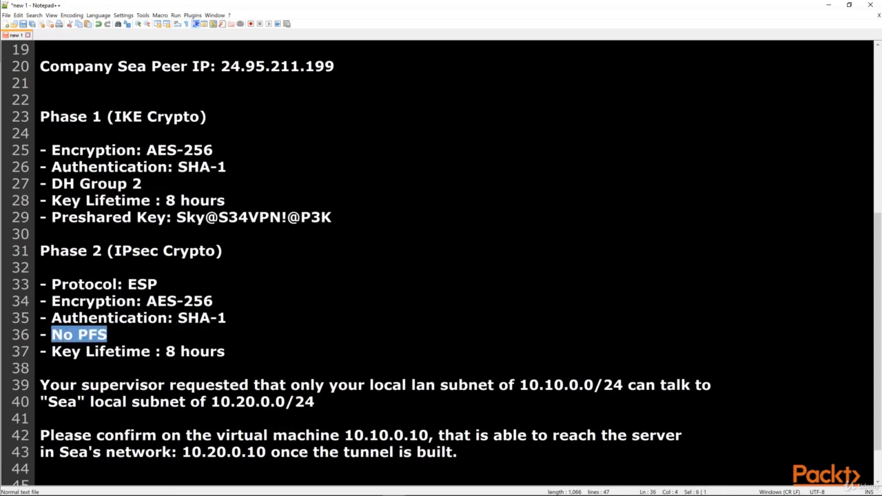
{"action": "left_click_drag", "start_coordinate": [166, 352], "coordinate": [175, 352]}
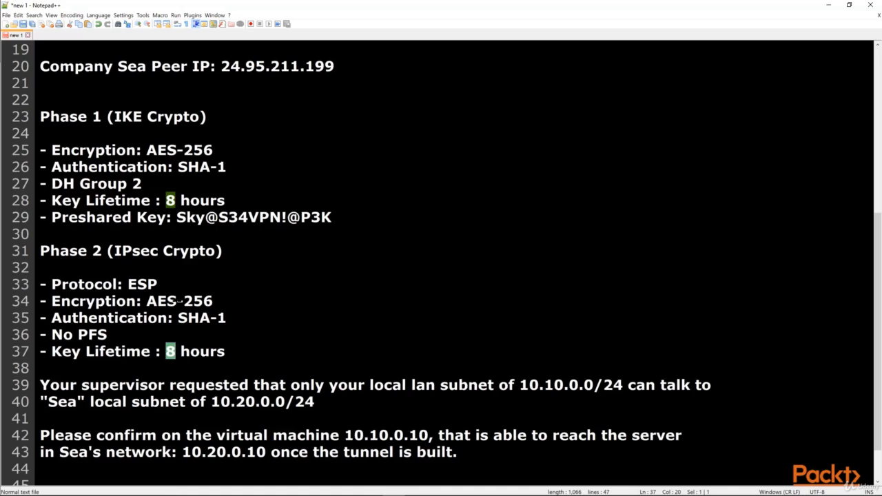
{"action": "scroll", "coordinate": [178, 301], "scroll_direction": "down", "scroll_amount": 1}
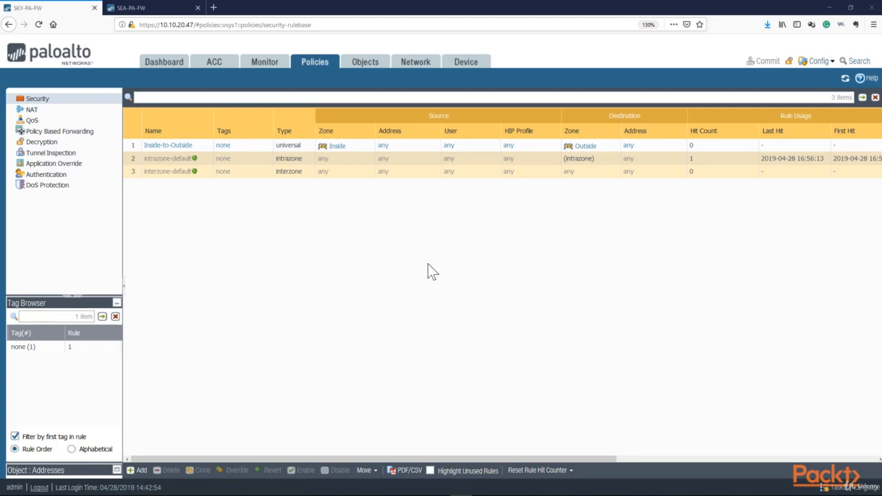
Step: On the SKY-PA-FW firewall in the browser, start a new IKE Crypto profile named Sea-VPN-Ike-Crypto
{"action": "left_click", "coordinate": [416, 62]}
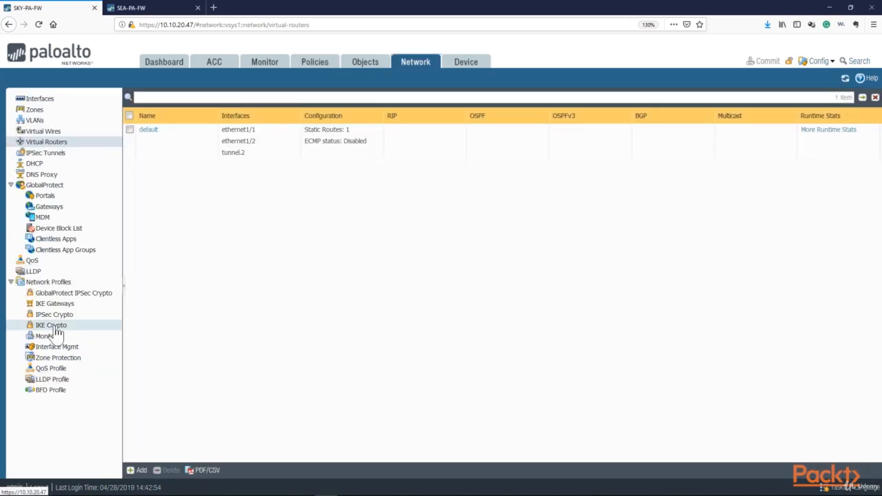
{"action": "left_click", "coordinate": [56, 331]}
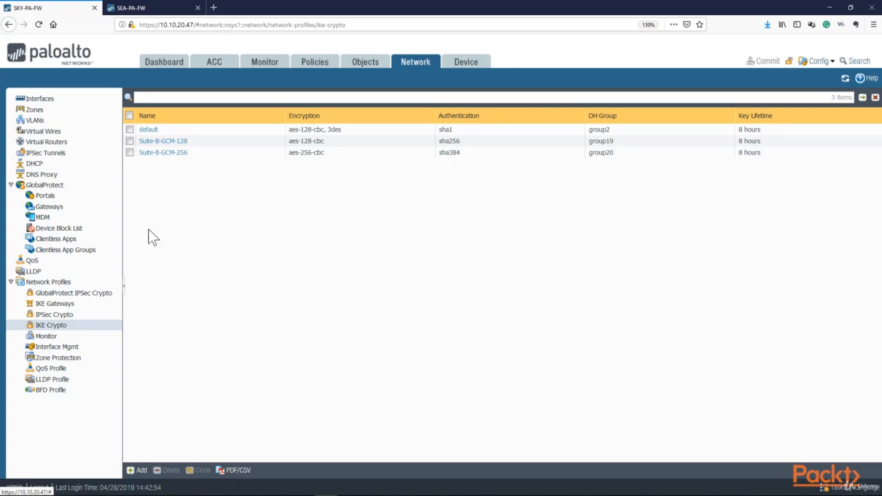
{"action": "left_click", "coordinate": [134, 472]}
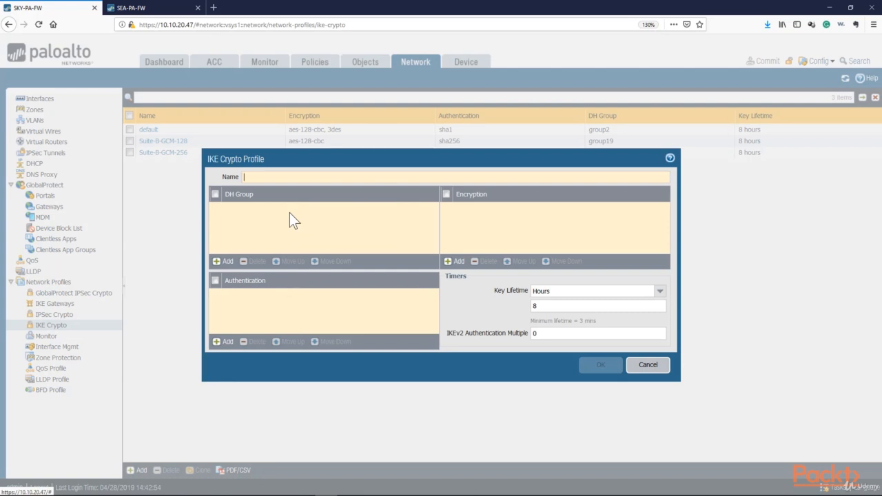
{"action": "type", "text": "Sea-VPN-Ike-Crypto"}
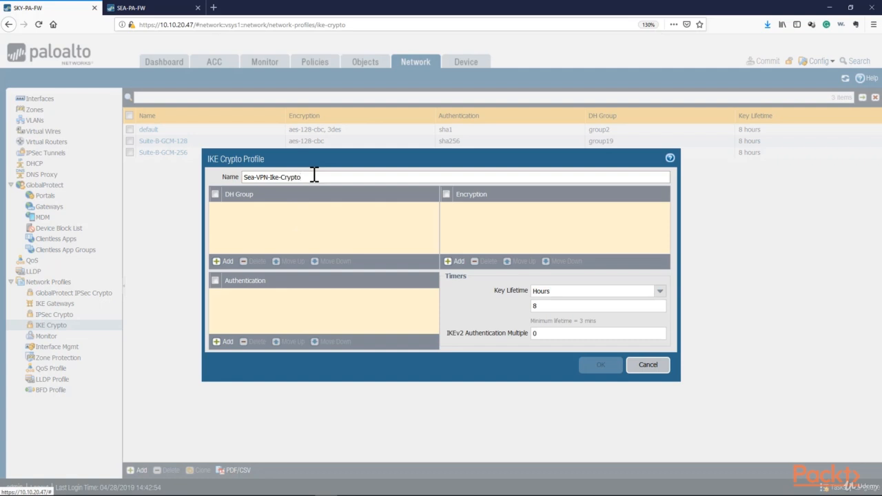
{"action": "left_click_drag", "start_coordinate": [306, 159], "coordinate": [220, 164]}
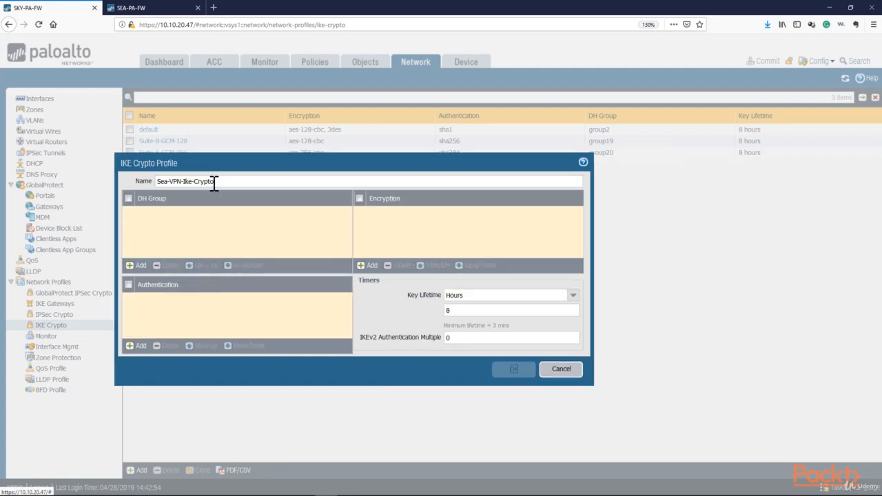
Step: Switch to the Notepad++ notes and recheck the Phase 1 IKE Crypto encryption, authentication, DH group, lifetime and preshared key
{"action": "key", "text": "alt+Tab"}
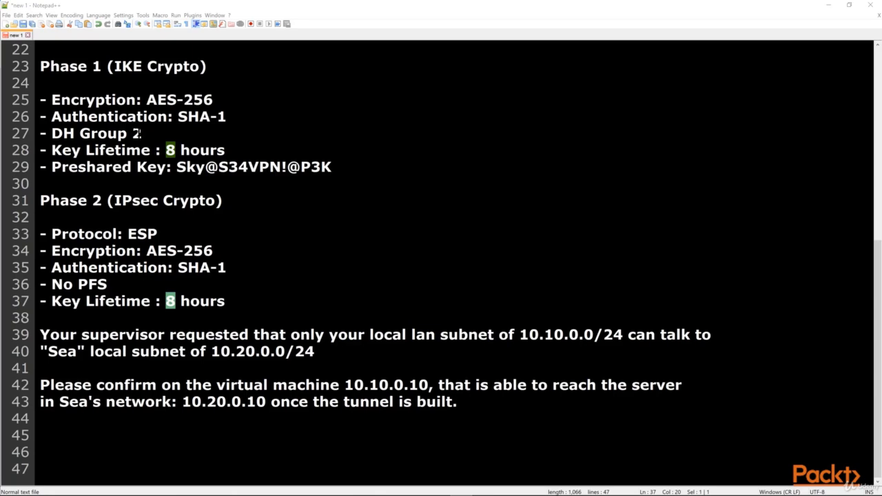
{"action": "left_click_drag", "start_coordinate": [113, 66], "coordinate": [200, 66]}
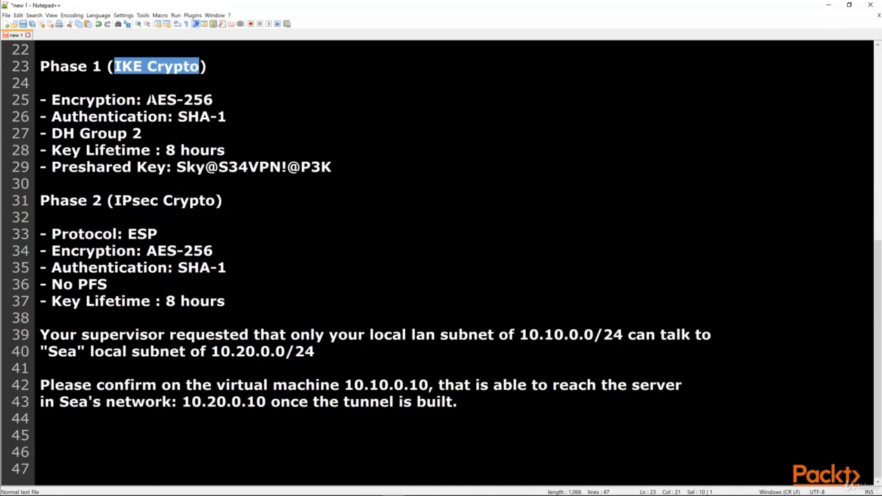
{"action": "left_click_drag", "start_coordinate": [147, 100], "coordinate": [227, 116]}
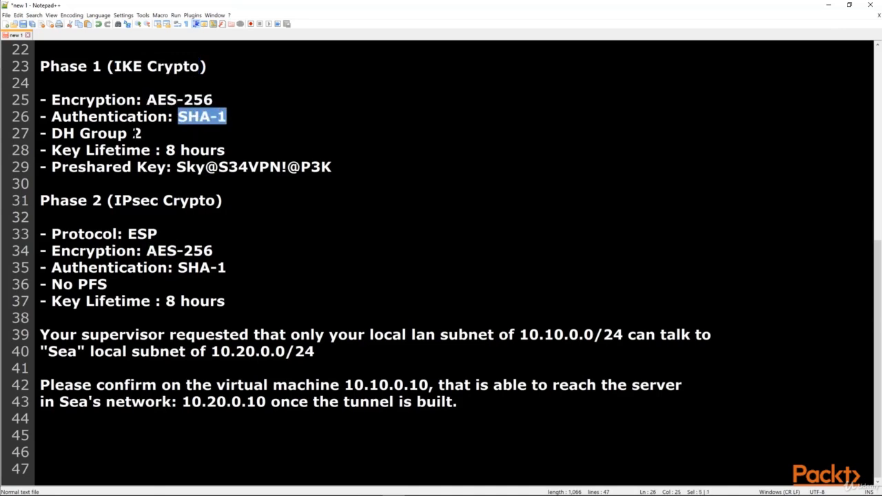
{"action": "left_click_drag", "start_coordinate": [131, 133], "coordinate": [142, 133]}
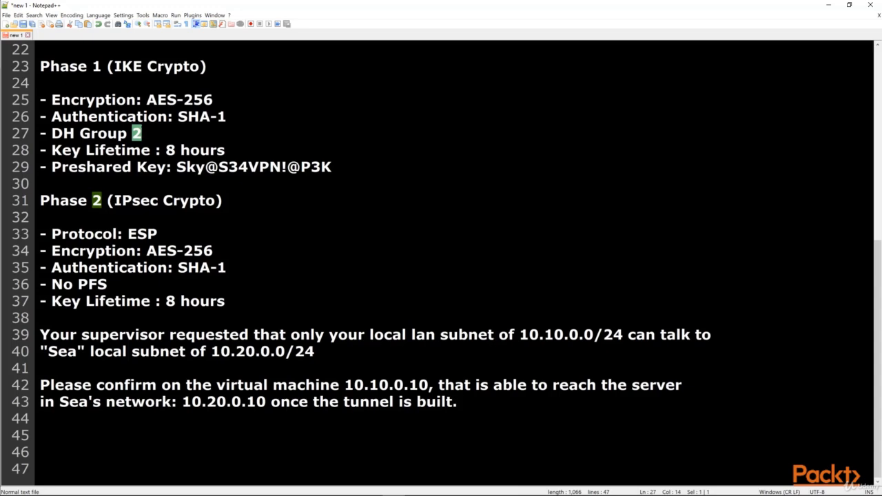
{"action": "left_click_drag", "start_coordinate": [166, 151], "coordinate": [176, 150]}
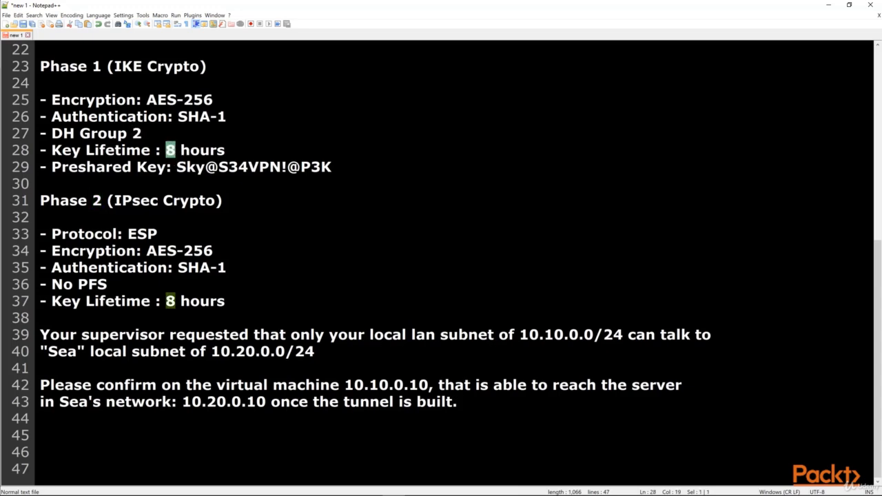
{"action": "left_click_drag", "start_coordinate": [332, 166], "coordinate": [177, 166]}
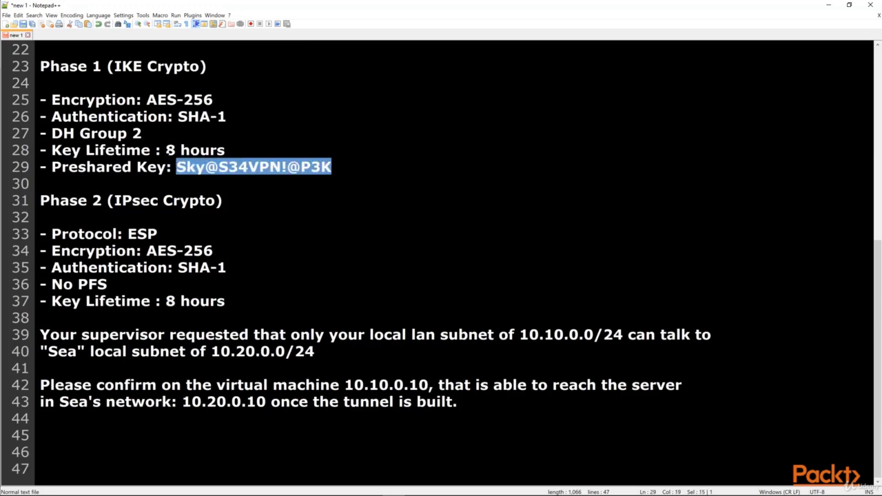
{"action": "left_click", "coordinate": [169, 151]}
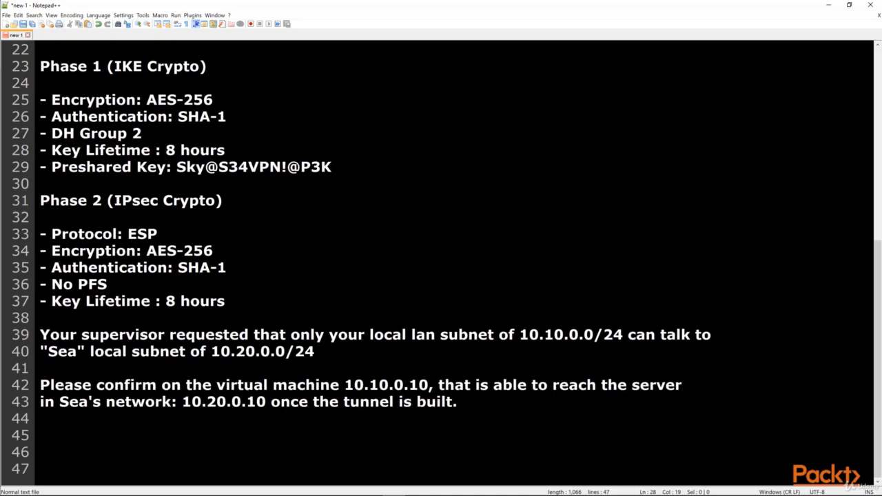
Step: Switch back to the SKY-PA-FW firewall in the browser and add DH group group2 to the IKE Crypto profile
{"action": "key", "text": "alt+Tab"}
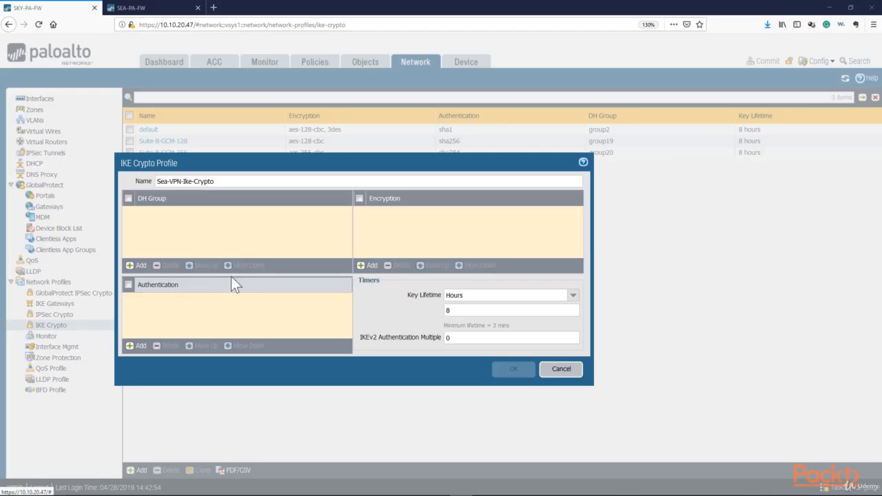
{"action": "left_click", "coordinate": [138, 267]}
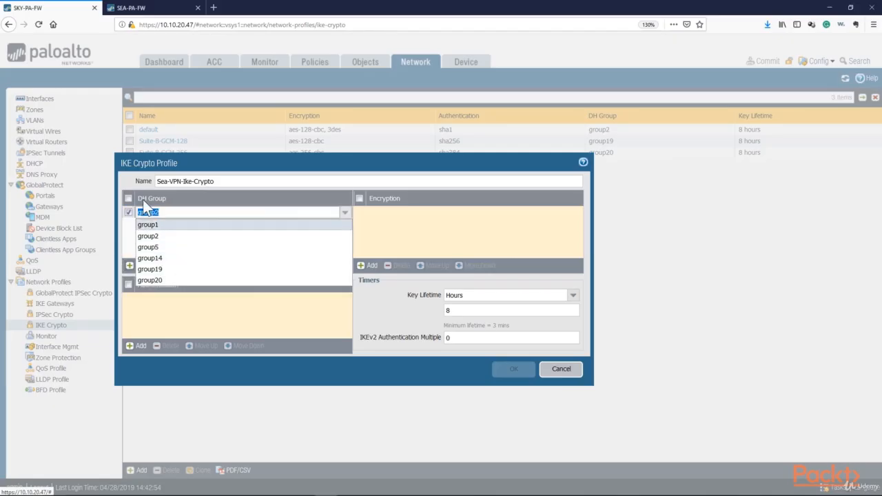
{"action": "left_click", "coordinate": [153, 236]}
{"action": "left_click", "coordinate": [172, 233]}
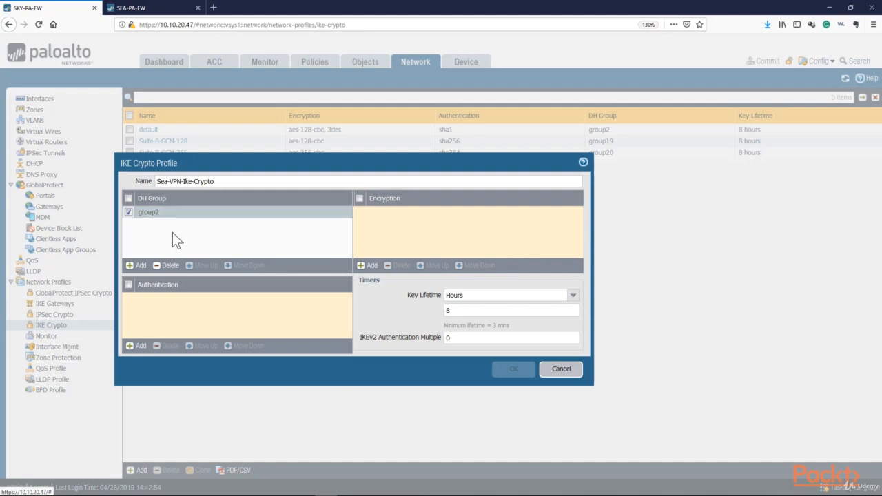
Step: Add aes-256-cbc encryption and sha1 authentication to the Sea-VPN-Ike-Crypto profile
{"action": "left_click", "coordinate": [366, 265]}
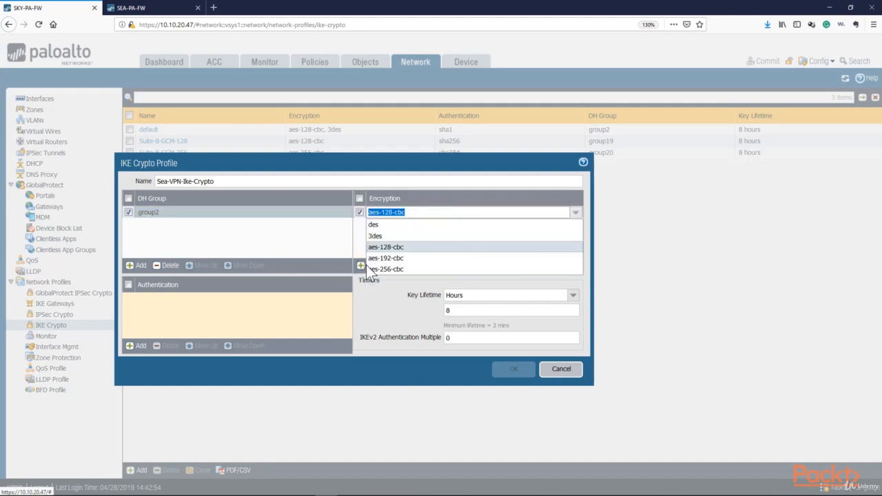
{"action": "left_click", "coordinate": [386, 269]}
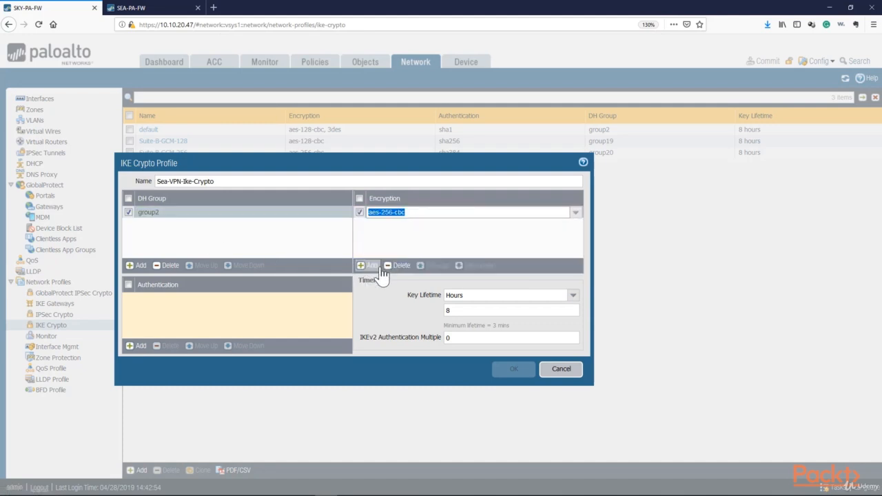
{"action": "left_click", "coordinate": [390, 246]}
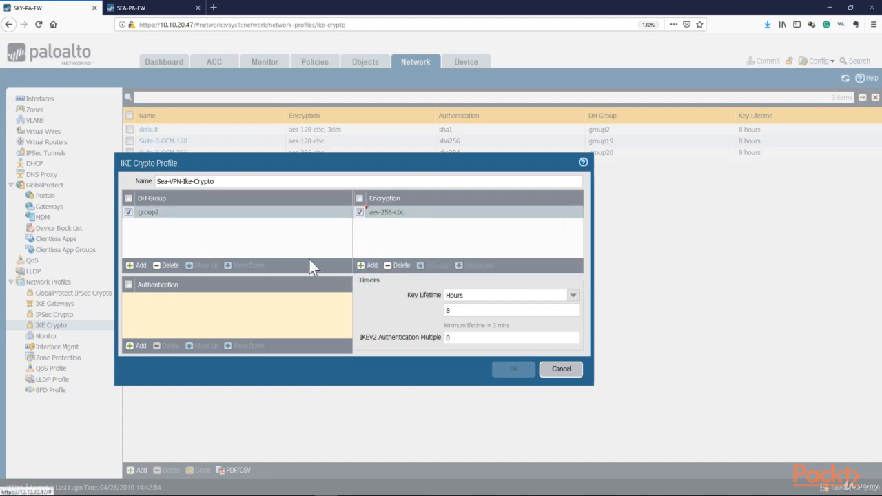
{"action": "left_click", "coordinate": [135, 345]}
{"action": "left_click", "coordinate": [154, 322]}
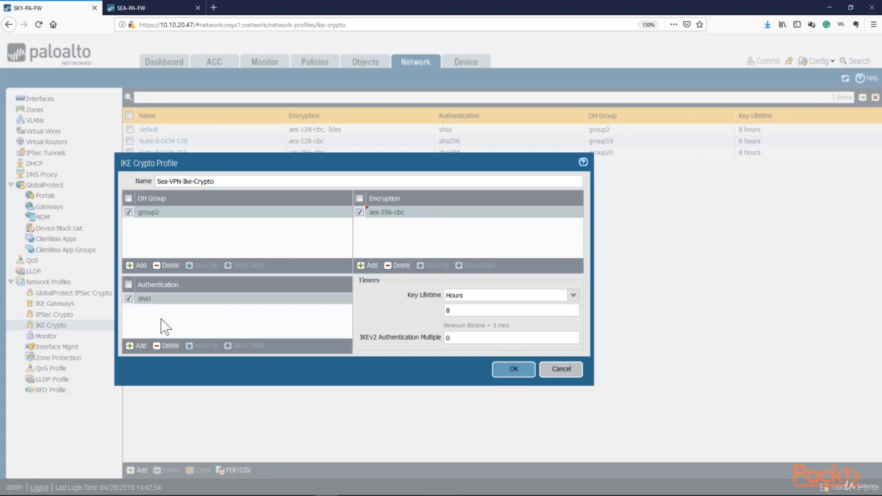
Step: Check the 8-hour key lifetime and save the Sea-VPN-Ike-Crypto profile
{"action": "double_click", "coordinate": [448, 310]}
{"action": "left_click", "coordinate": [508, 372]}
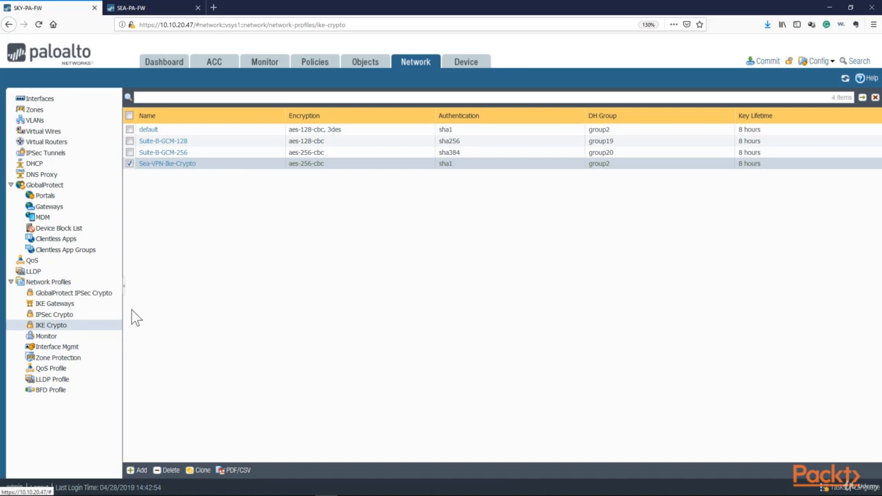
Step: Start a new IPSec Crypto profile named Sea-VPN-IPsec-Crypto on the SKY-PA-FW firewall
{"action": "left_click", "coordinate": [54, 315]}
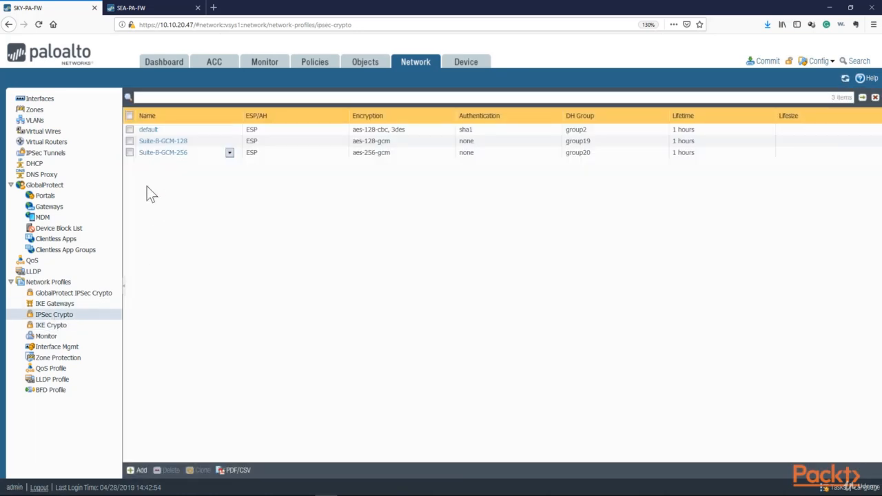
{"action": "left_click", "coordinate": [59, 326]}
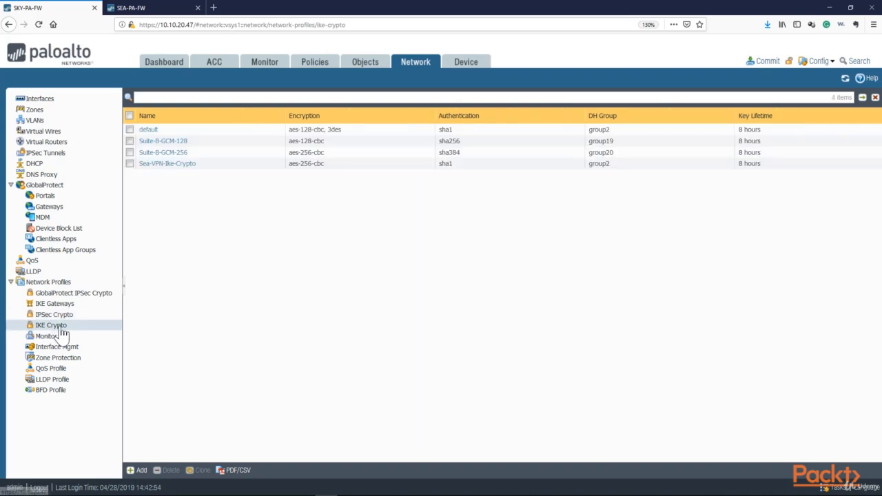
{"action": "left_click", "coordinate": [62, 315]}
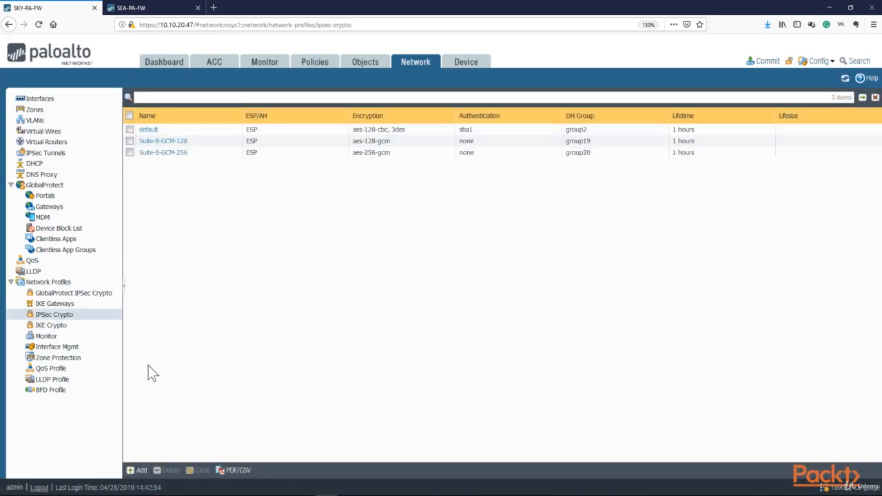
{"action": "left_click", "coordinate": [137, 471]}
{"action": "type", "text": "Sea-VPN-IPsec-Crypto"}
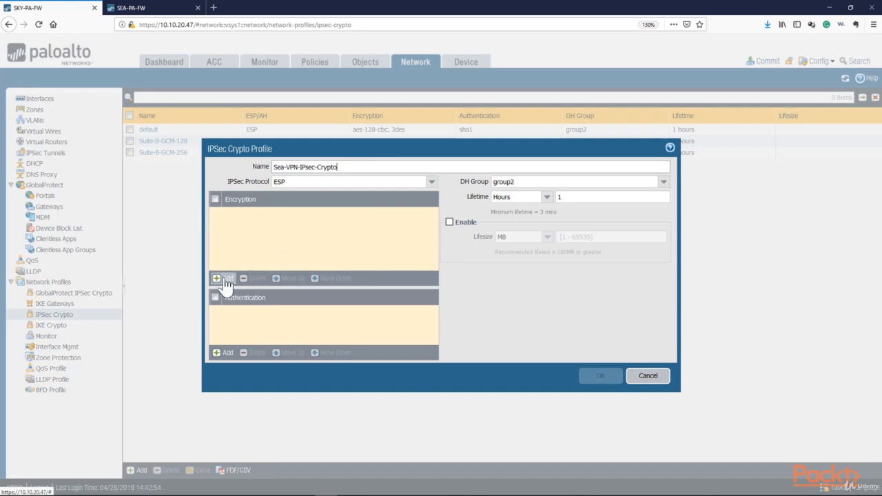
Step: Switch to the Notepad++ notes and recheck the Phase 2 IPsec Crypto protocol, encryption, authentication, PFS setting and key lifetime
{"action": "key", "text": "alt+Tab"}
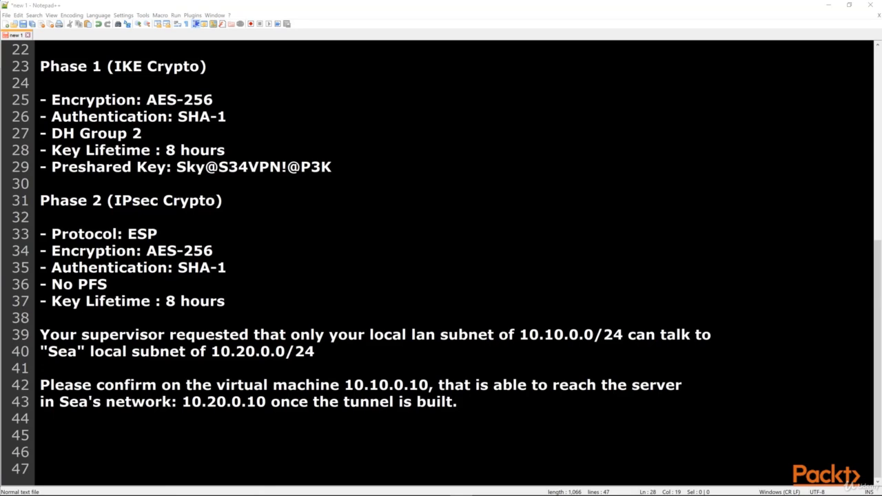
{"action": "double_click", "coordinate": [142, 234]}
{"action": "left_click_drag", "start_coordinate": [213, 251], "coordinate": [148, 252]}
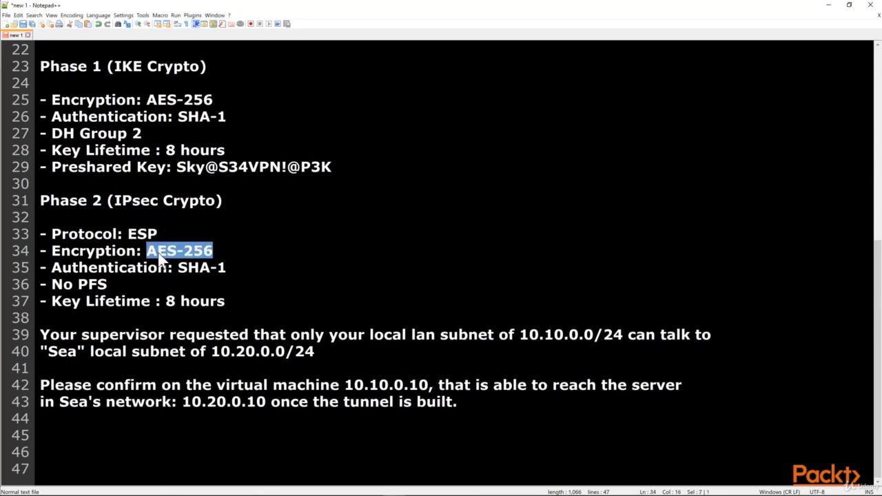
{"action": "left_click_drag", "start_coordinate": [226, 268], "coordinate": [177, 267]}
{"action": "left_click_drag", "start_coordinate": [107, 284], "coordinate": [53, 284]}
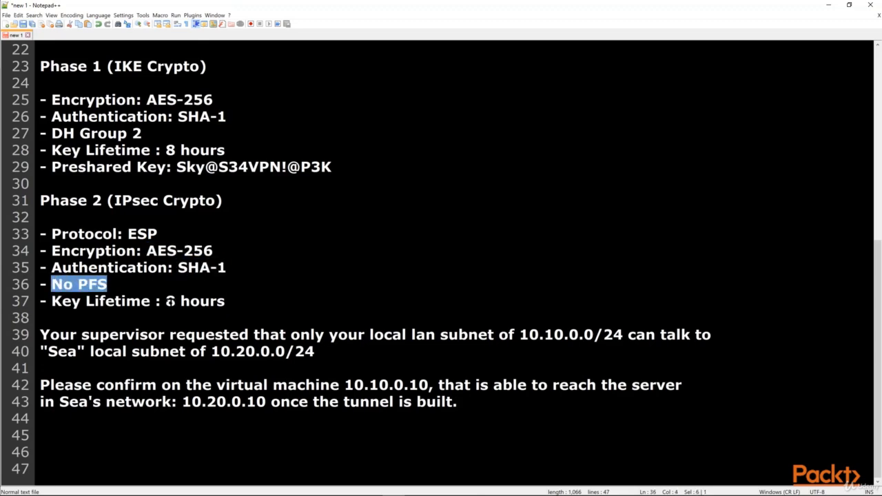
{"action": "double_click", "coordinate": [170, 301]}
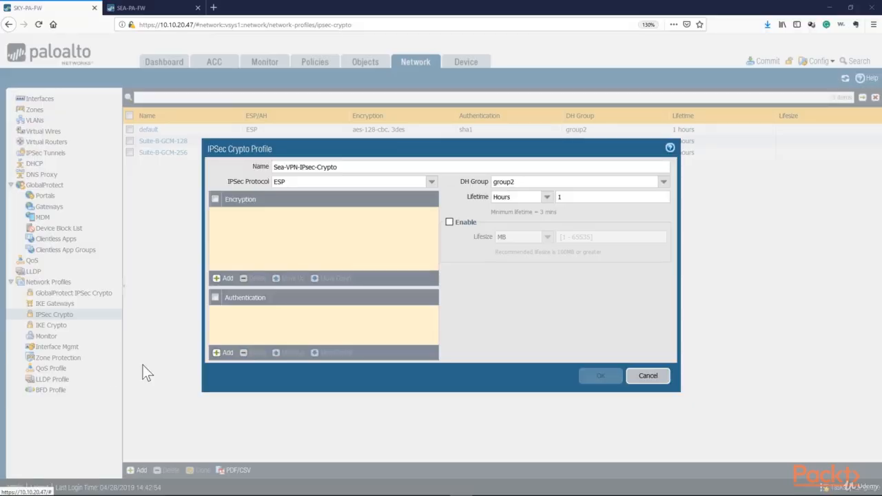
Step: Back on the SKY-PA-FW firewall in the browser, give the IPSec Crypto profile aes-256-cbc encryption, DH group no-pfs and a lifetime of 8 hours
{"action": "left_click", "coordinate": [217, 280]}
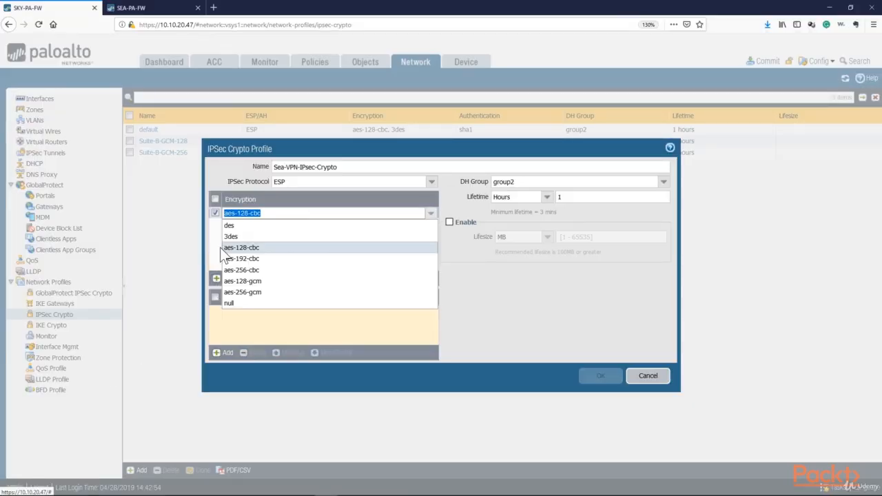
{"action": "left_click", "coordinate": [245, 269]}
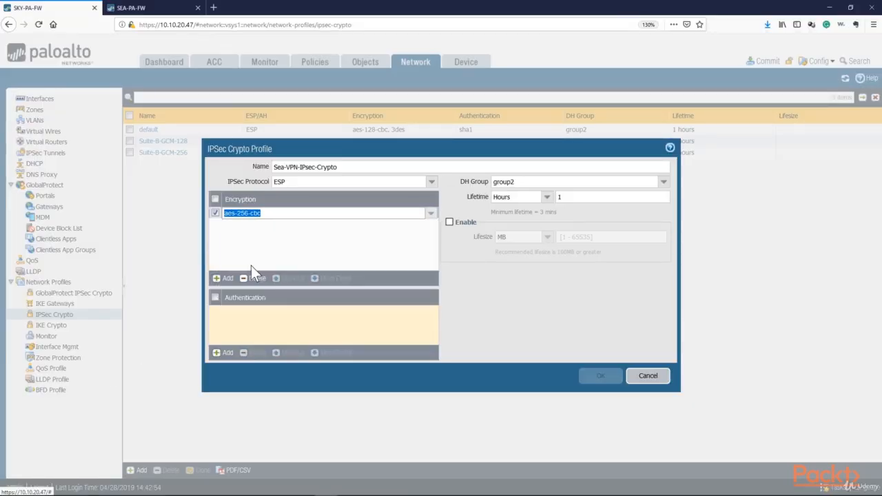
{"action": "left_click", "coordinate": [662, 183]}
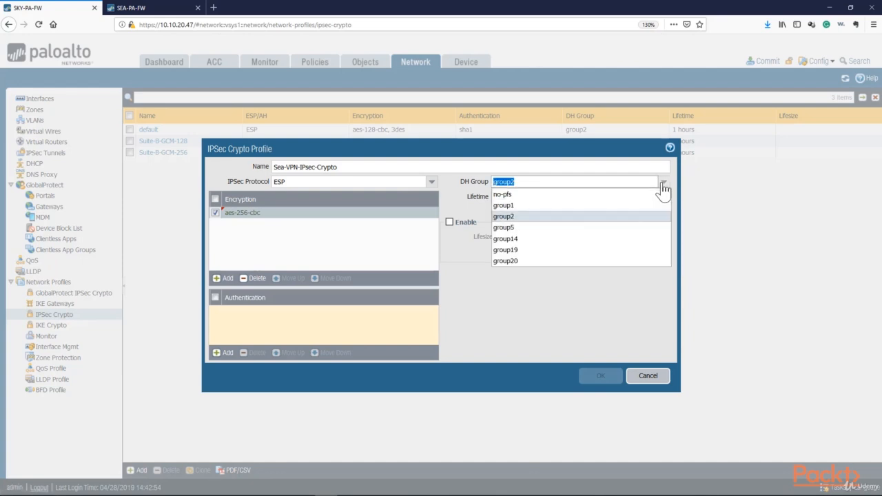
{"action": "left_click", "coordinate": [507, 196]}
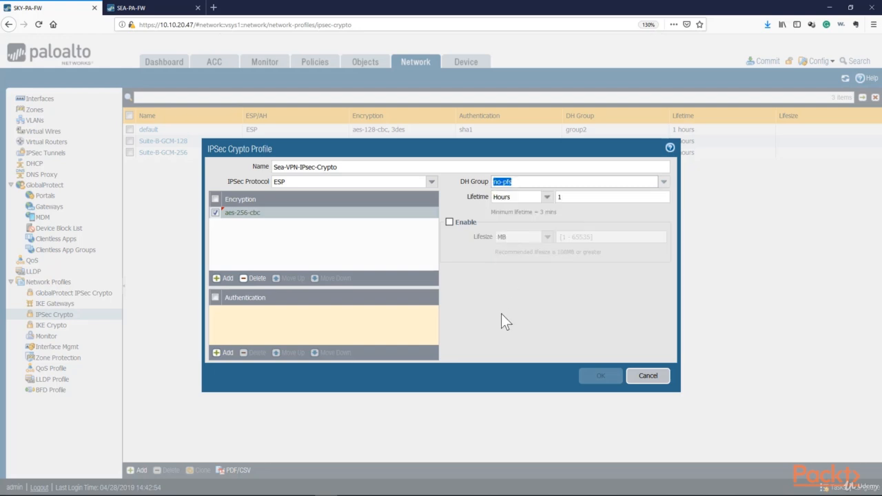
{"action": "left_click", "coordinate": [579, 197]}
{"action": "type", "text": "8"}
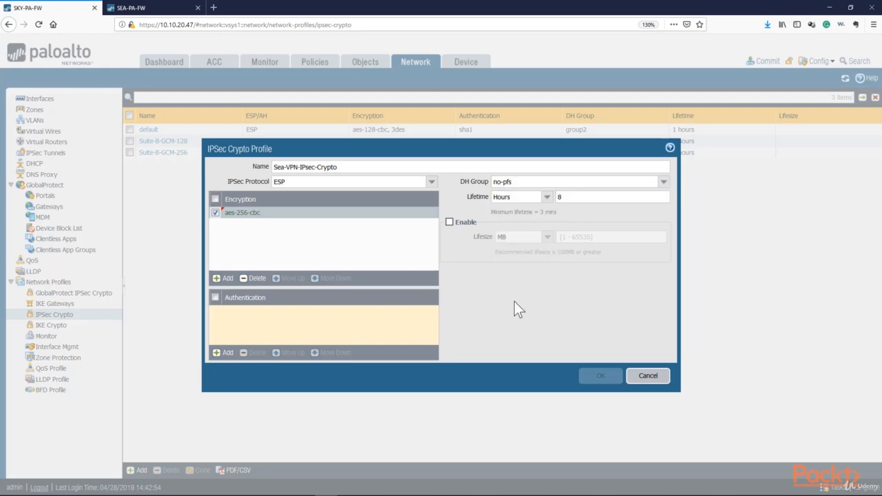
Step: Add sha1 authentication to the Sea-VPN-IPsec-Crypto profile, check that the protocol is ESP, and save it
{"action": "left_click", "coordinate": [227, 351]}
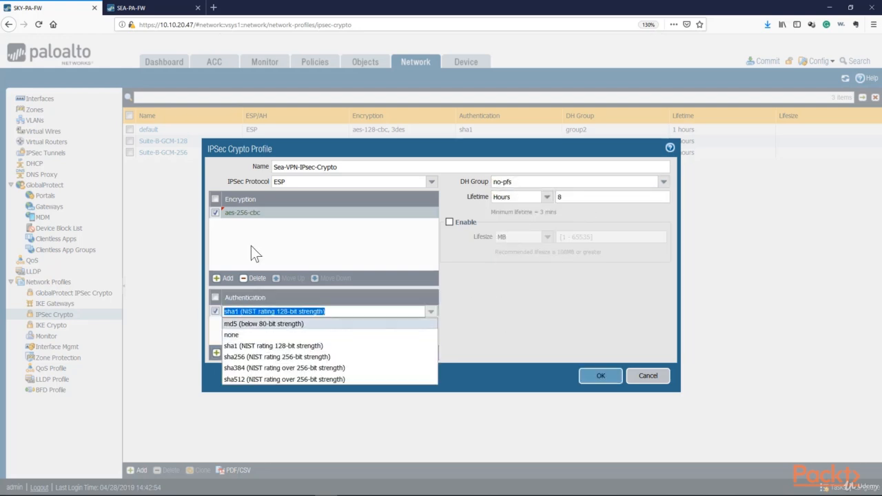
{"action": "left_click", "coordinate": [246, 348]}
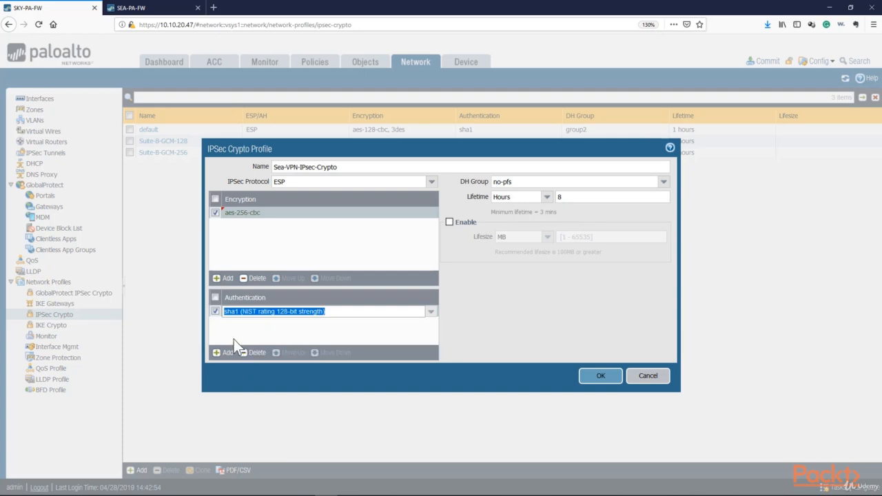
{"action": "left_click", "coordinate": [234, 336]}
{"action": "left_click", "coordinate": [284, 184]}
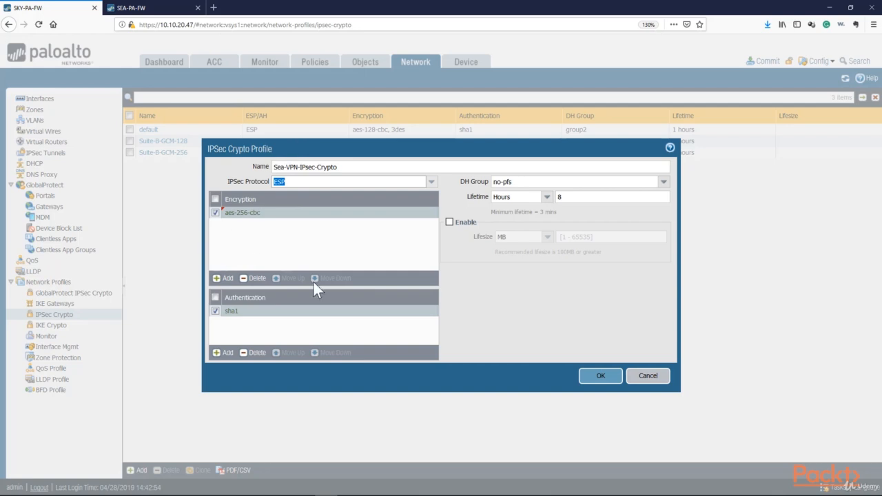
{"action": "left_click", "coordinate": [604, 380]}
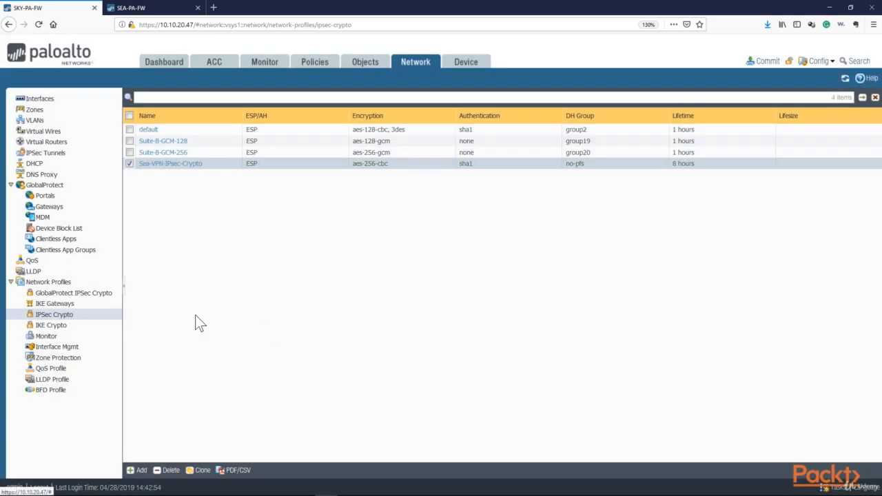
Step: Start a new IKE Gateway named Sea-VPN-Gateway
{"action": "left_click", "coordinate": [53, 305]}
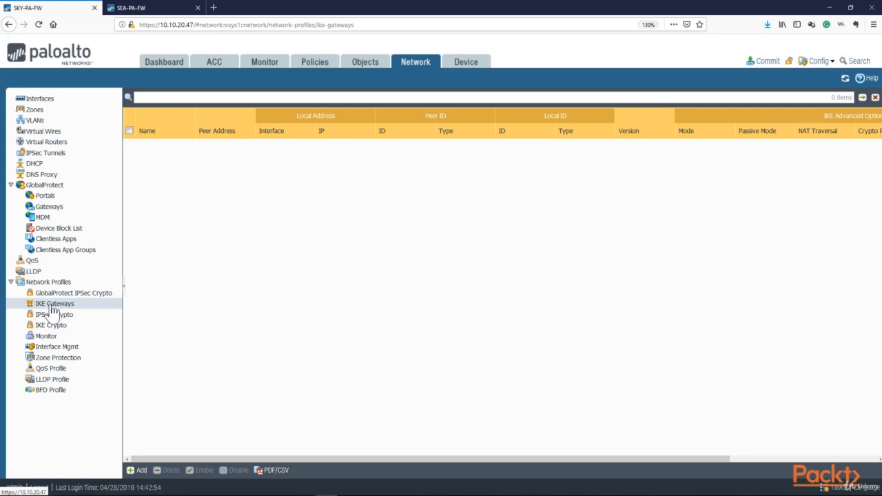
{"action": "left_click", "coordinate": [135, 470]}
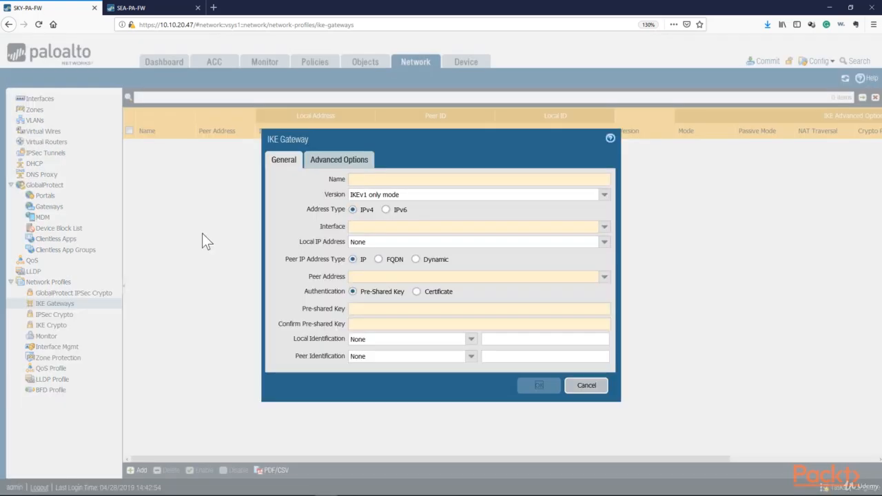
{"action": "left_click", "coordinate": [375, 181]}
{"action": "type", "text": "Sea-VPN-Gateway"}
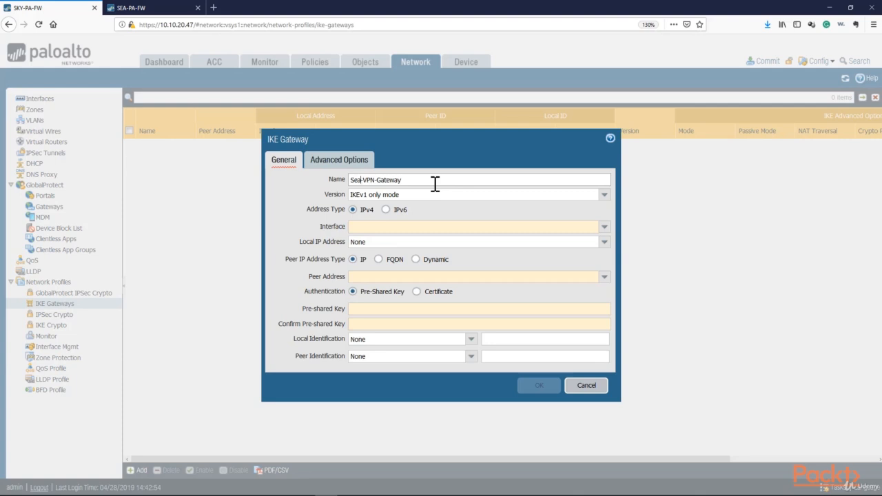
{"action": "left_click_drag", "start_coordinate": [419, 181], "coordinate": [349, 181]}
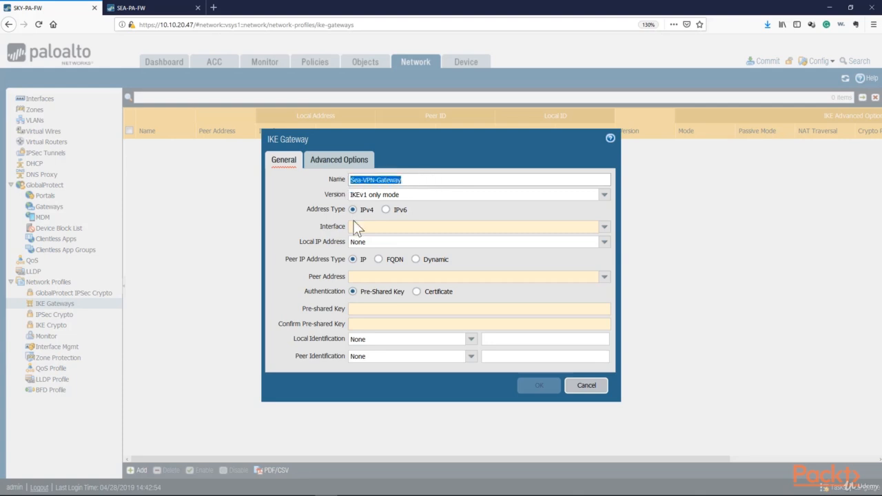
Step: Set the IKE gateway to IKEv1 only mode on interface ethernet1/1 with local IP address 24.155.99.53/8
{"action": "left_click", "coordinate": [578, 196]}
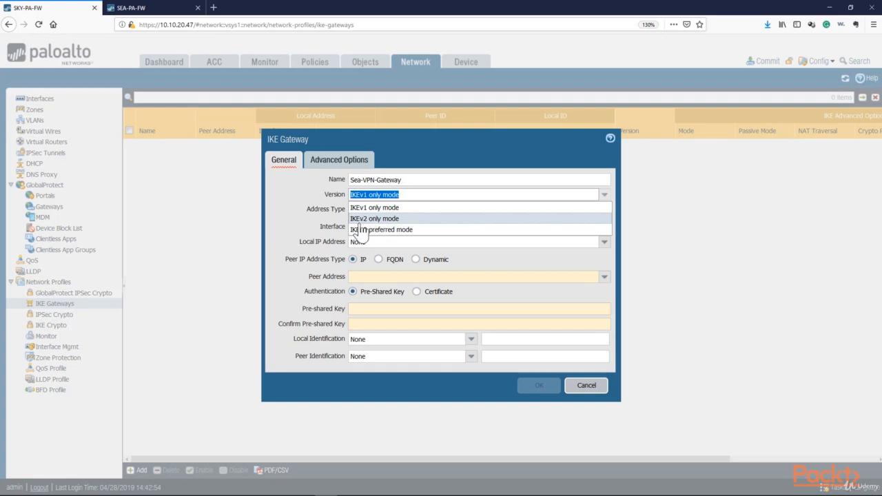
{"action": "left_click", "coordinate": [372, 208]}
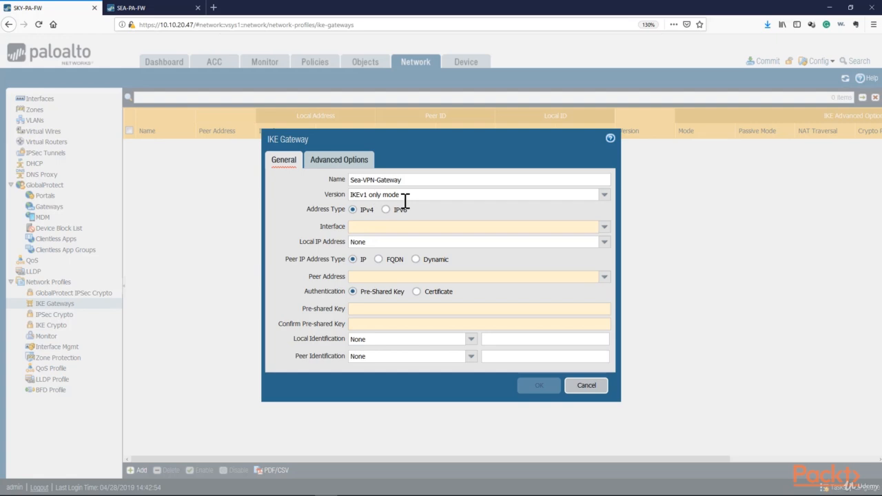
{"action": "left_click", "coordinate": [605, 226]}
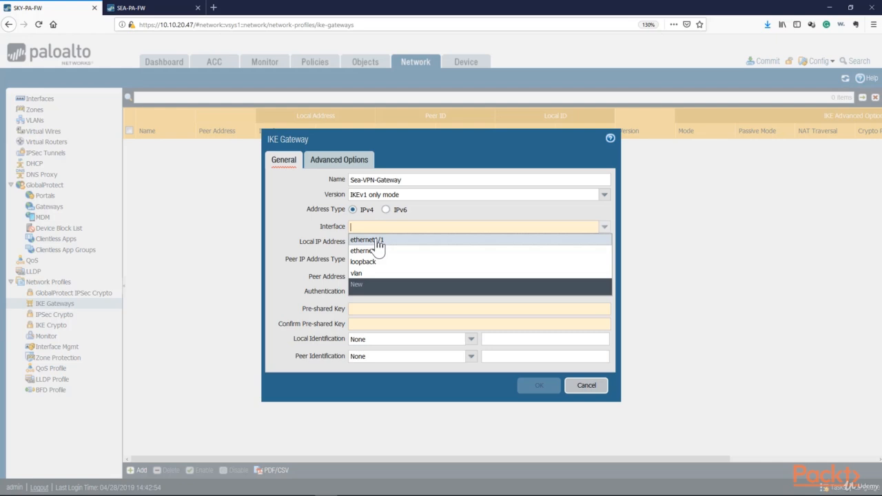
{"action": "left_click", "coordinate": [377, 241]}
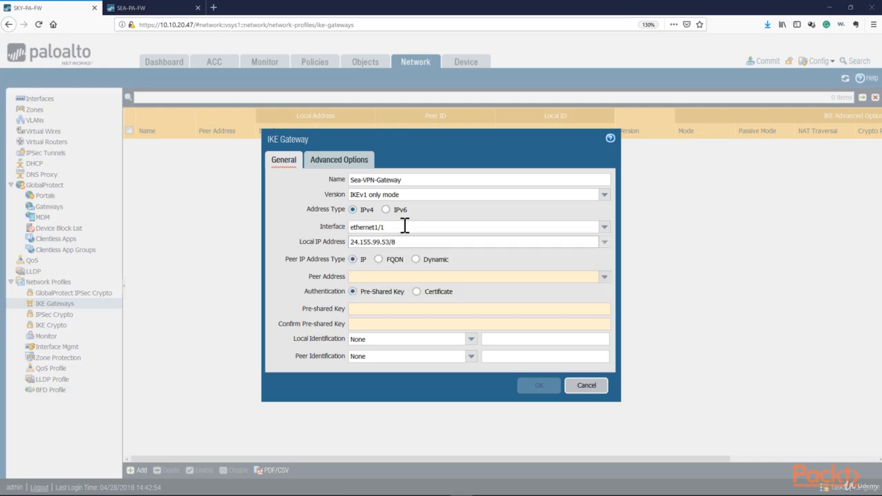
{"action": "left_click", "coordinate": [411, 179]}
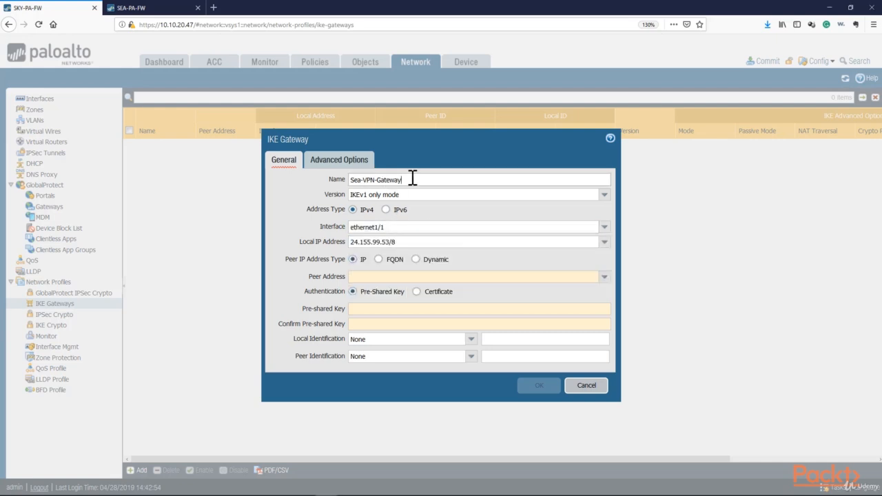
{"action": "left_click", "coordinate": [393, 232]}
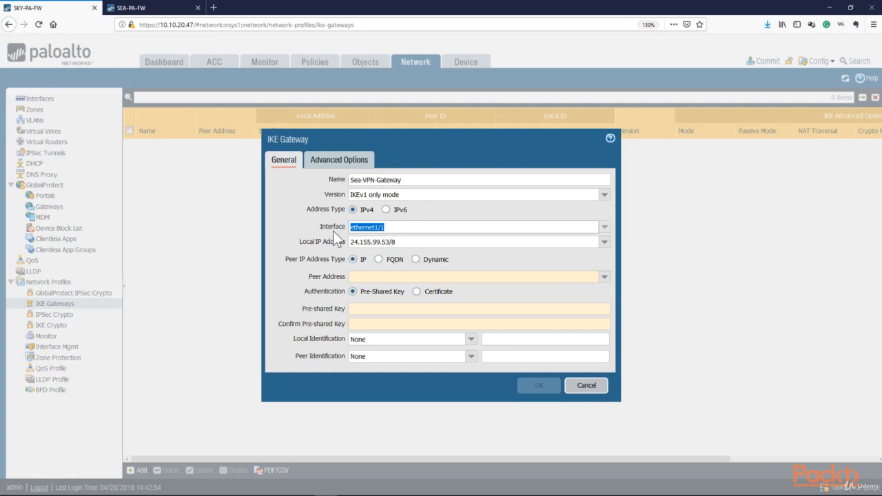
{"action": "left_click_drag", "start_coordinate": [394, 227], "coordinate": [325, 233]}
{"action": "left_click", "coordinate": [430, 242]}
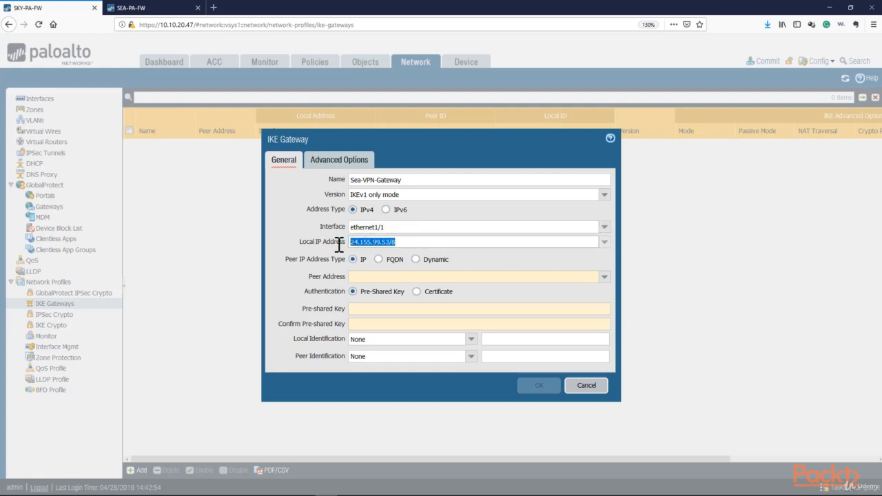
{"action": "left_click", "coordinate": [388, 227]}
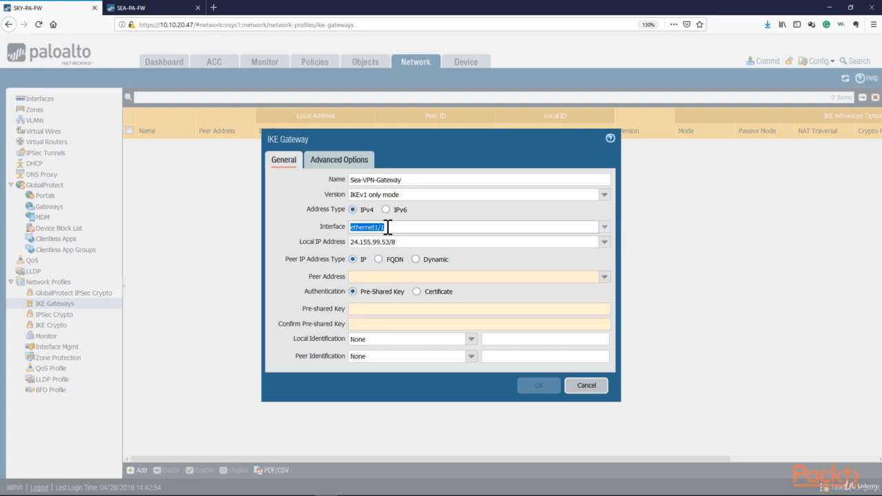
{"action": "left_click", "coordinate": [382, 242]}
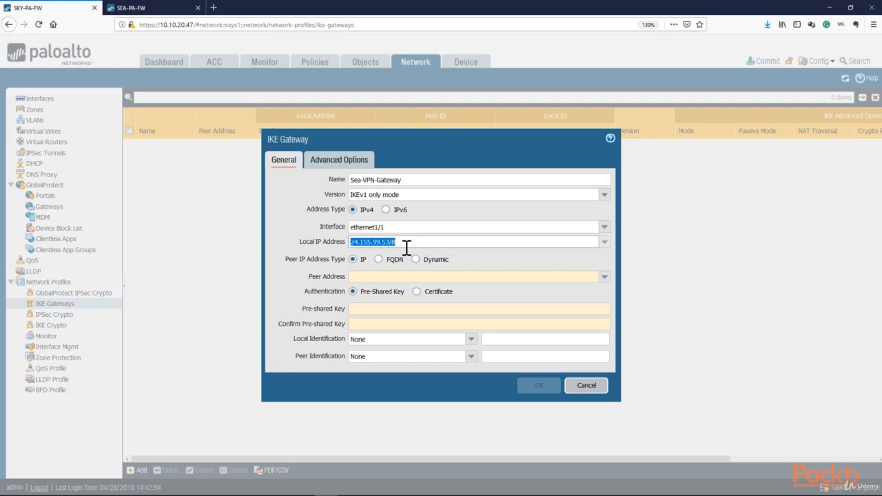
Step: Copy Company Sea's peer IP 24.95.211.199 from the Notepad++ notes and paste it as the IKE gateway's peer address in the browser
{"action": "left_click", "coordinate": [354, 277]}
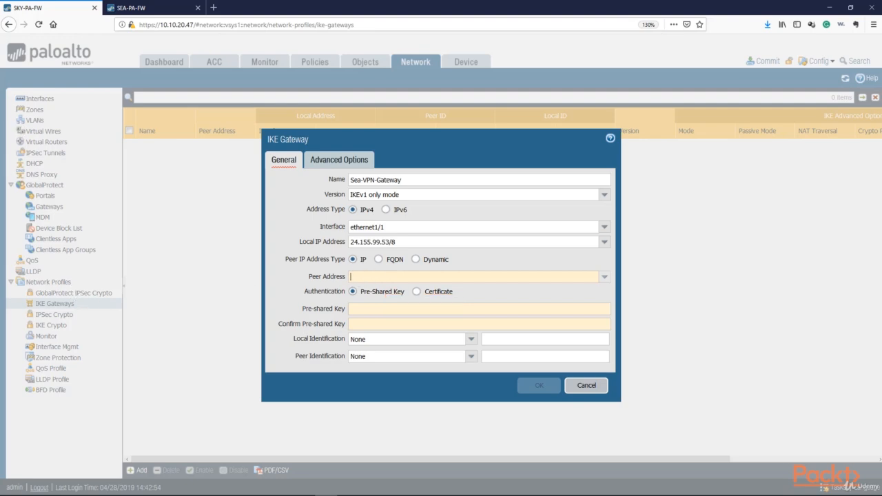
{"action": "key", "text": "alt+Tab"}
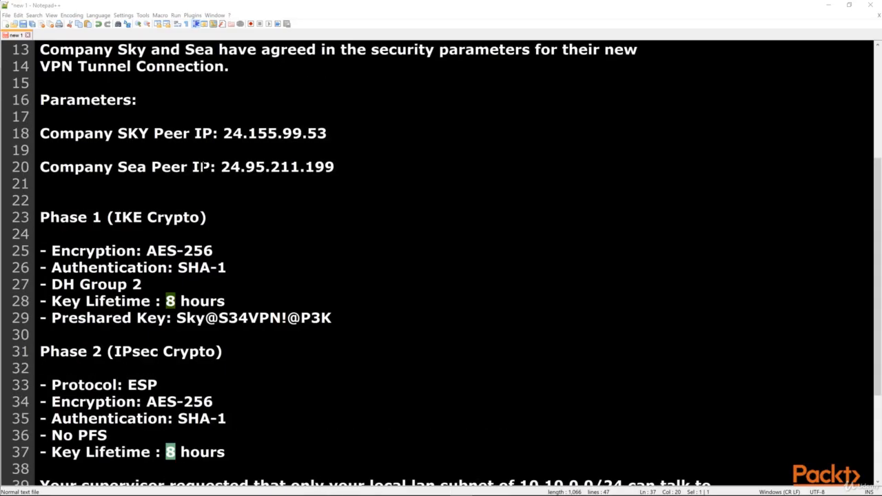
{"action": "left_click_drag", "start_coordinate": [220, 167], "coordinate": [334, 167]}
{"action": "key", "text": "ctrl+c"}
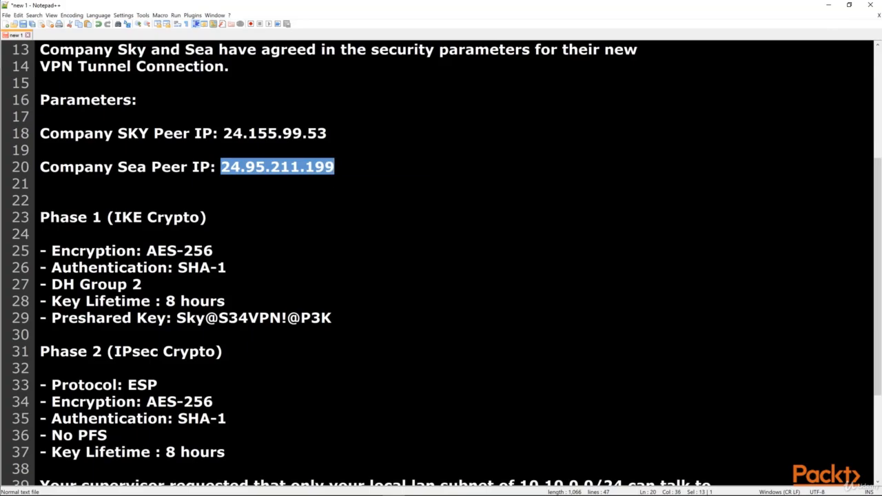
{"action": "key", "text": "alt+Tab"}
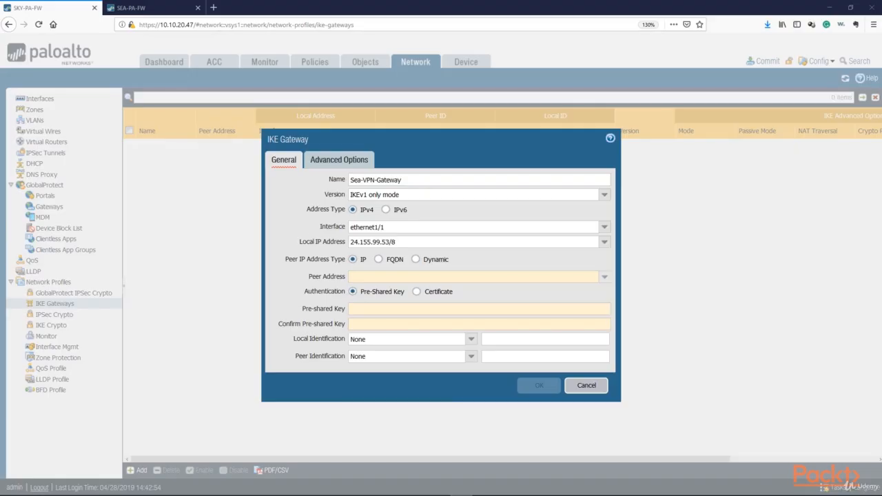
{"action": "right_click", "coordinate": [384, 276]}
{"action": "left_click", "coordinate": [405, 308]}
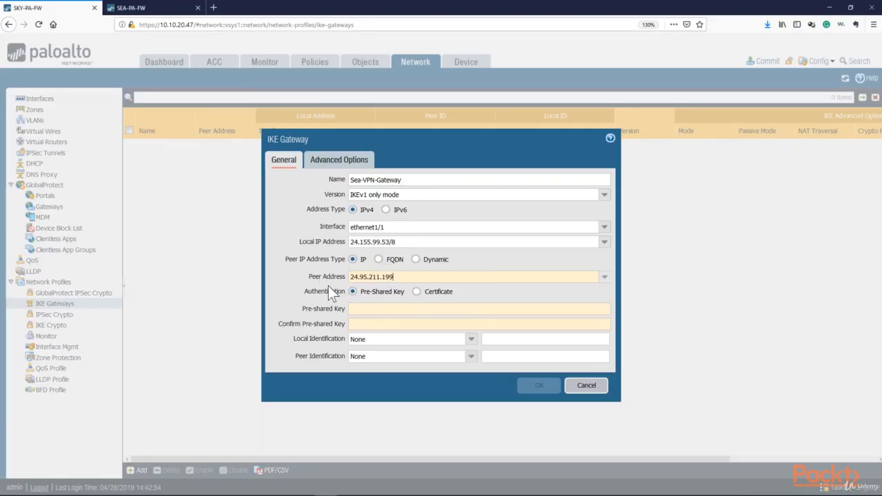
Step: Copy the preshared key from the Notepad++ notes and paste it as the IKE gateway's pre-shared key and its confirmation
{"action": "left_click", "coordinate": [364, 309]}
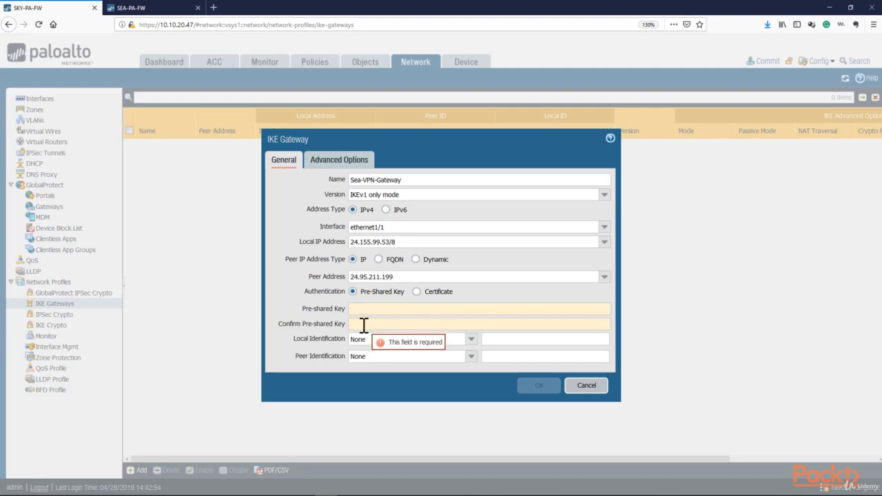
{"action": "key", "text": "alt+Tab"}
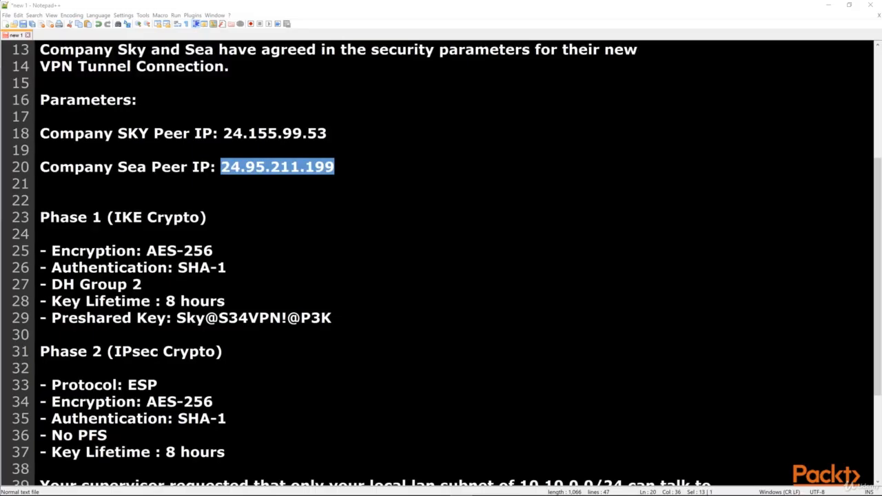
{"action": "left_click_drag", "start_coordinate": [331, 317], "coordinate": [176, 317]}
{"action": "right_click", "coordinate": [326, 319]}
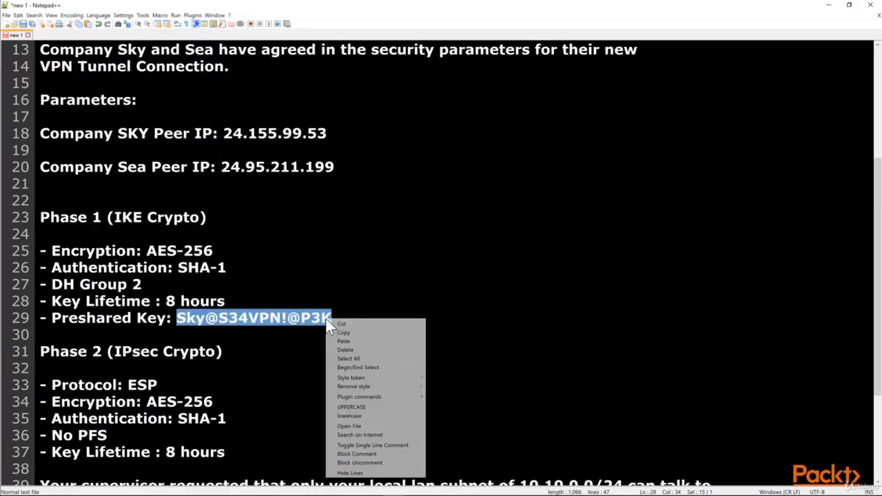
{"action": "left_click", "coordinate": [348, 333]}
{"action": "key", "text": "alt+Tab"}
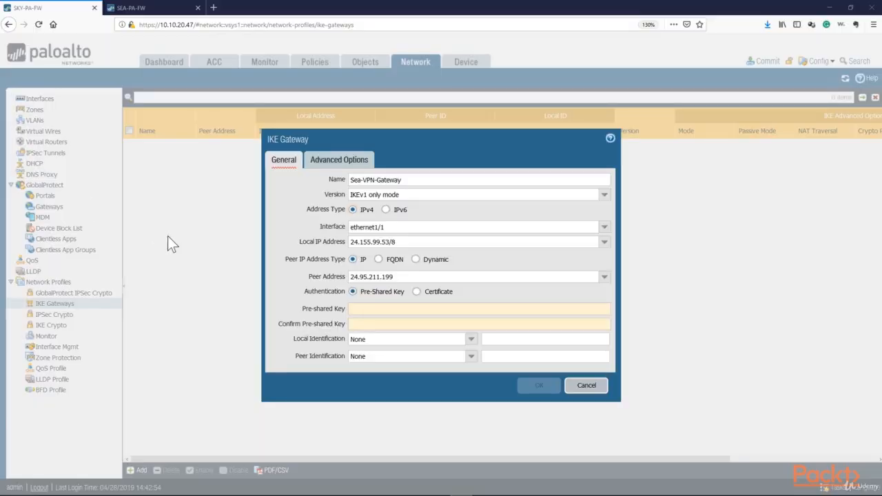
{"action": "left_click", "coordinate": [357, 310]}
{"action": "right_click", "coordinate": [356, 310]}
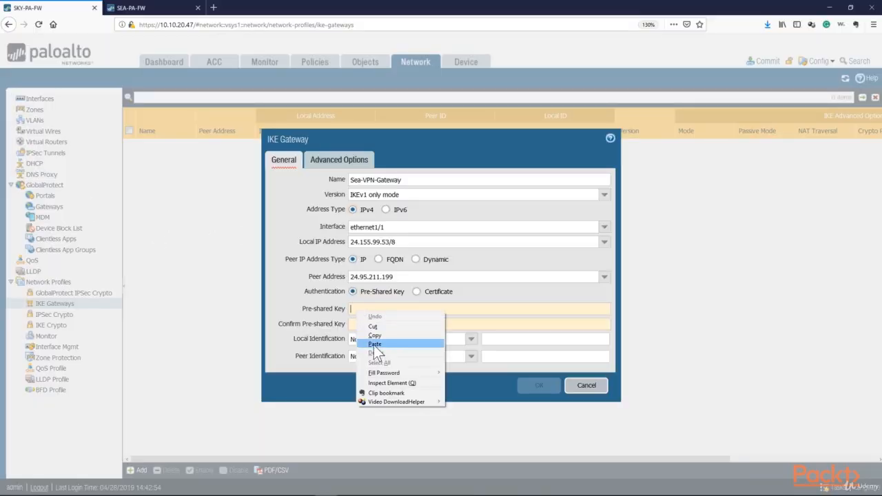
{"action": "left_click", "coordinate": [379, 342]}
{"action": "right_click", "coordinate": [362, 324]}
{"action": "left_click", "coordinate": [378, 356]}
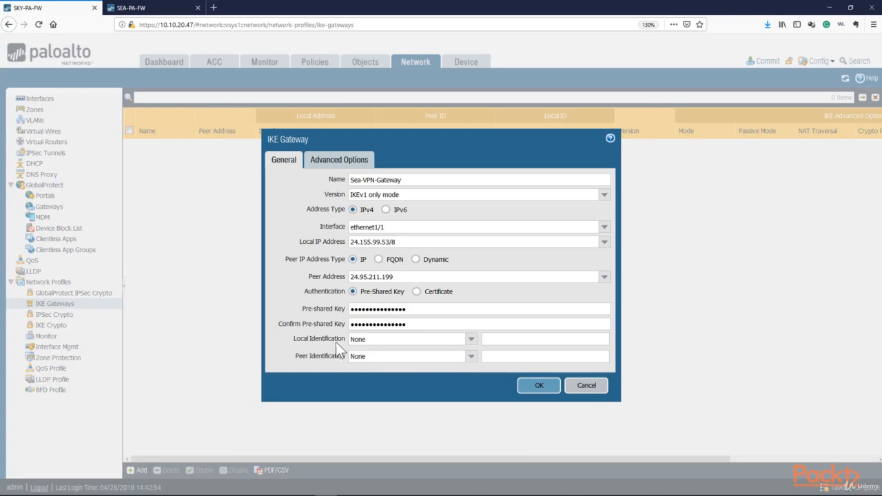
Step: Examine the IKE gateway's local identification types and the value fields for local and peer identification
{"action": "left_click", "coordinate": [473, 341]}
{"action": "left_click", "coordinate": [473, 341]}
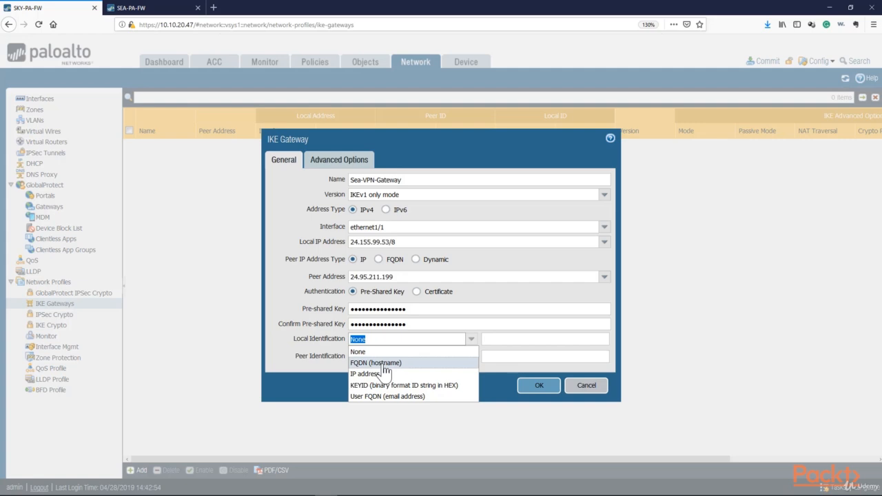
{"action": "left_click", "coordinate": [315, 341]}
{"action": "left_click", "coordinate": [527, 339]}
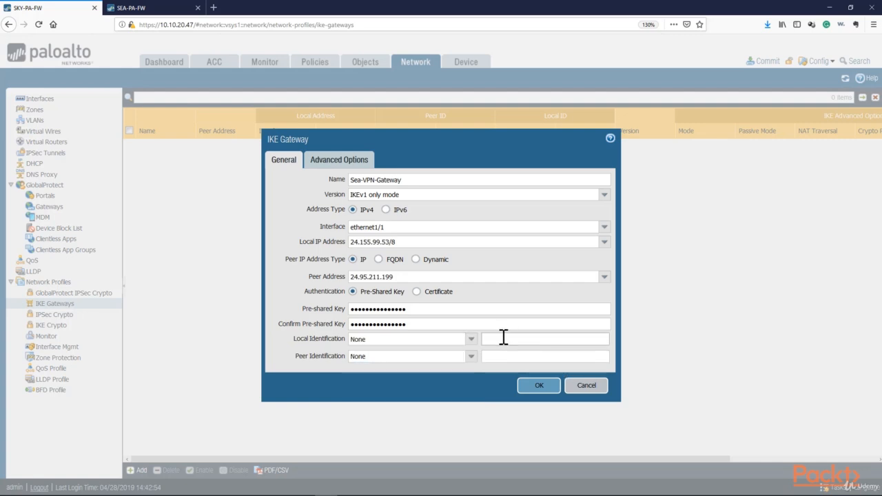
{"action": "left_click", "coordinate": [490, 356]}
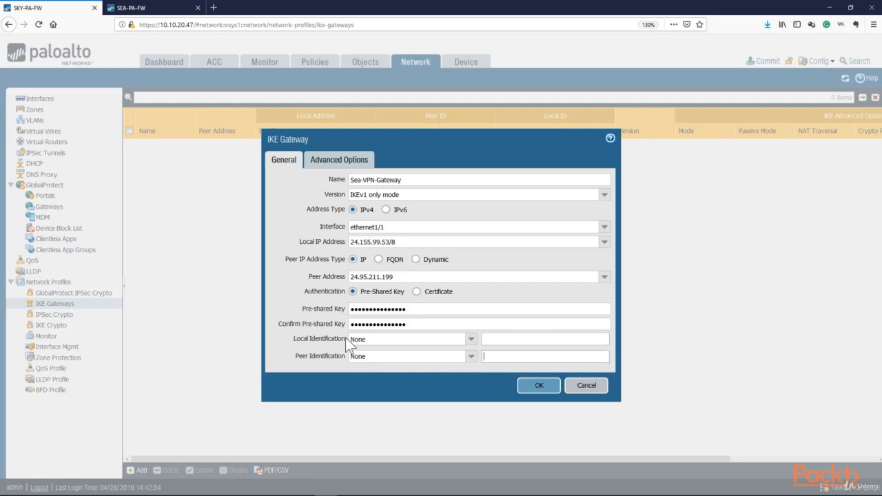
Step: In the gateway's advanced options, assign the Sea-VPN-Ike-Crypto profile, disable Dead Peer Detection and save the gateway
{"action": "left_click", "coordinate": [335, 159]}
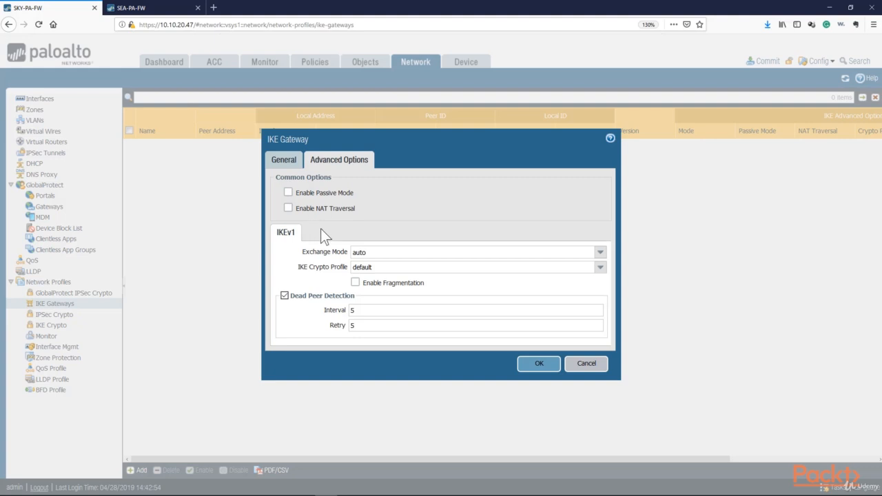
{"action": "left_click", "coordinate": [601, 254]}
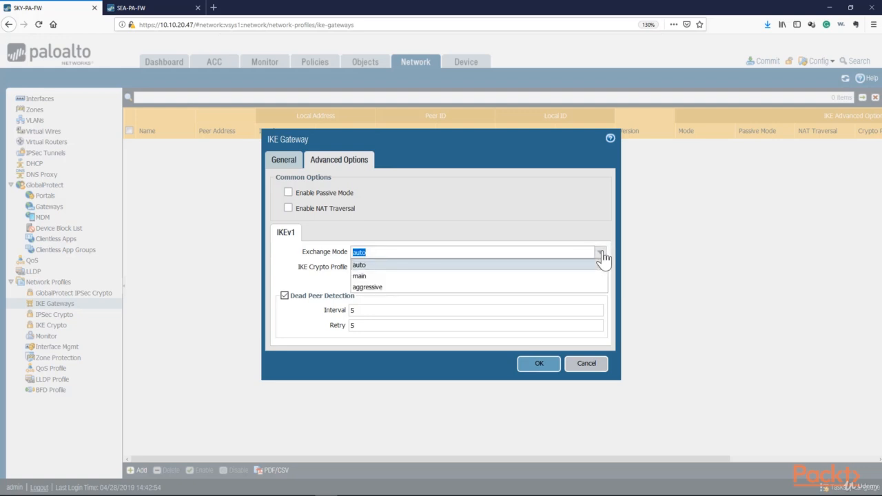
{"action": "left_click", "coordinate": [585, 213]}
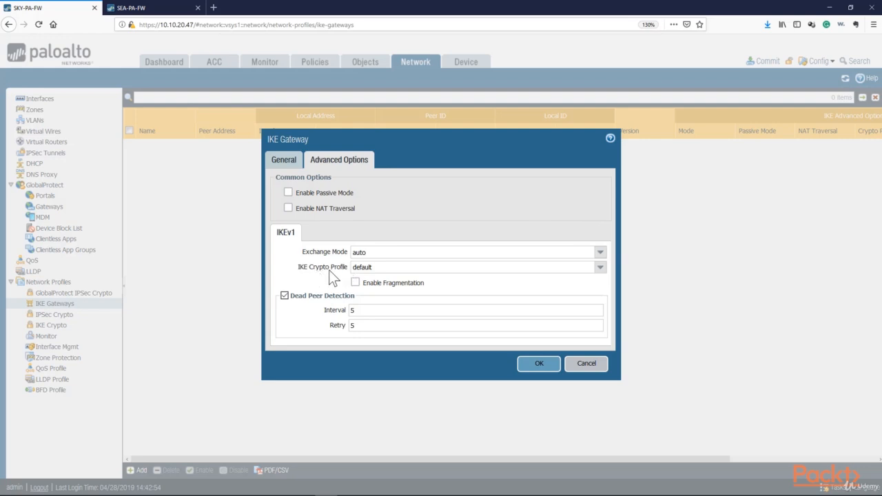
{"action": "left_click", "coordinate": [601, 267]}
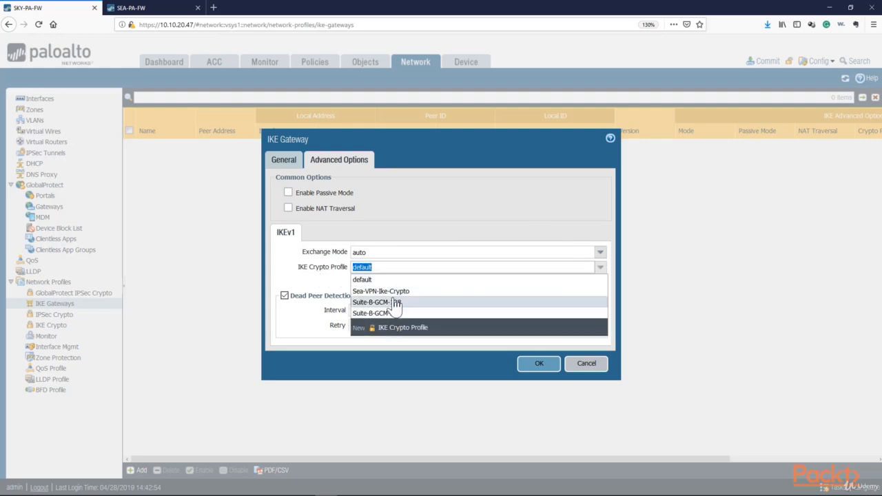
{"action": "left_click", "coordinate": [386, 292]}
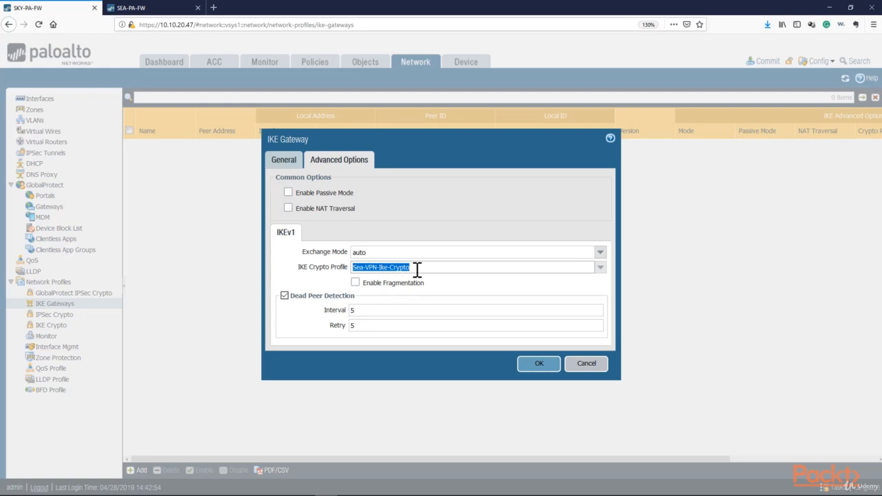
{"action": "left_click", "coordinate": [284, 296]}
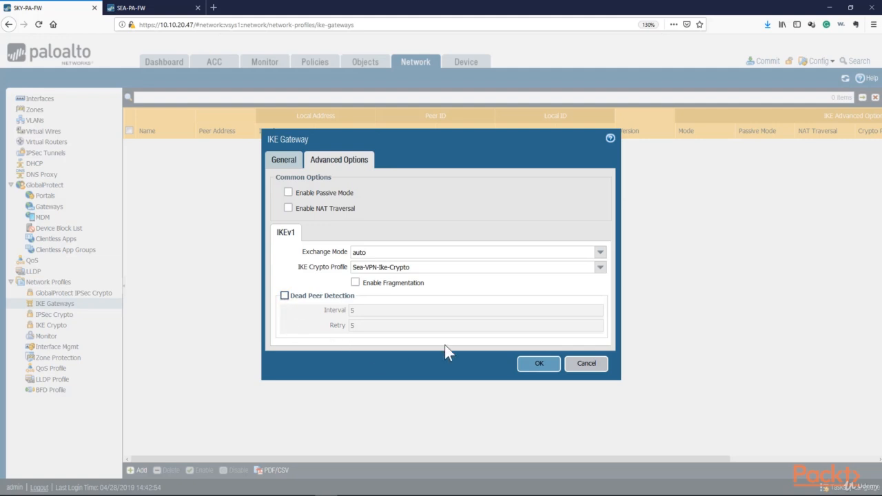
{"action": "left_click", "coordinate": [539, 364]}
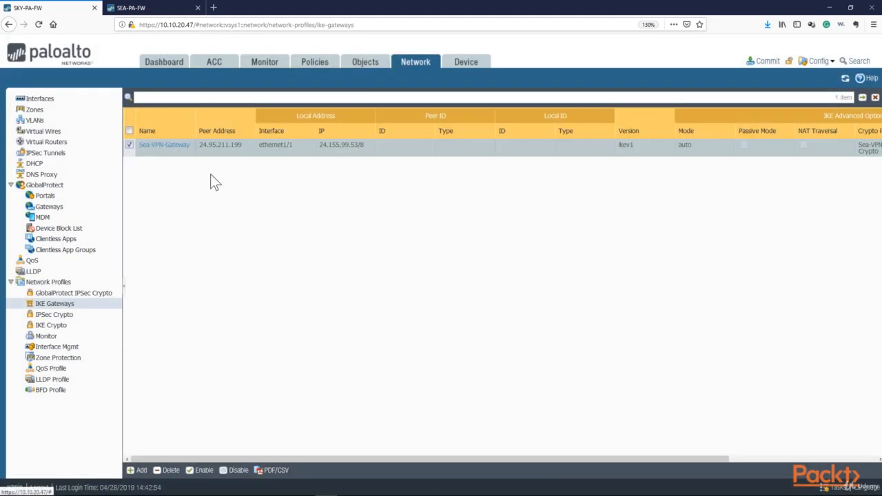
Step: Start a new IPSec tunnel named Sea-VPN-Site-to-Site
{"action": "left_click", "coordinate": [55, 154]}
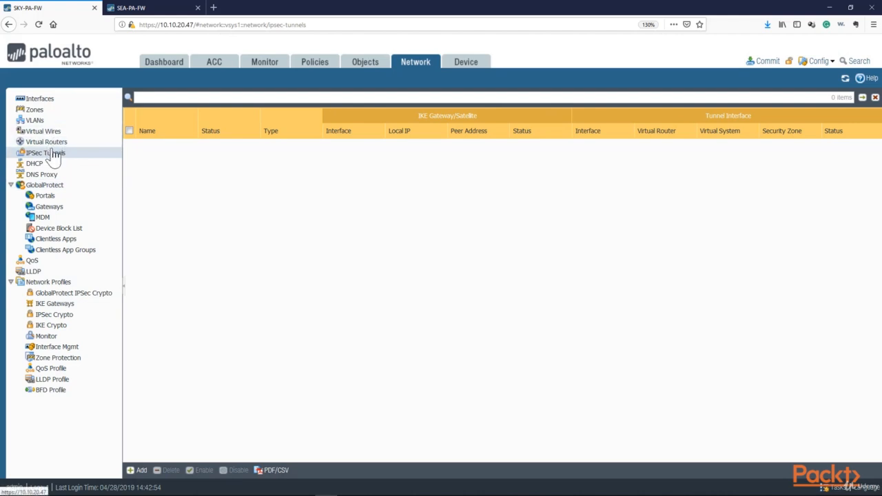
{"action": "left_click", "coordinate": [137, 470]}
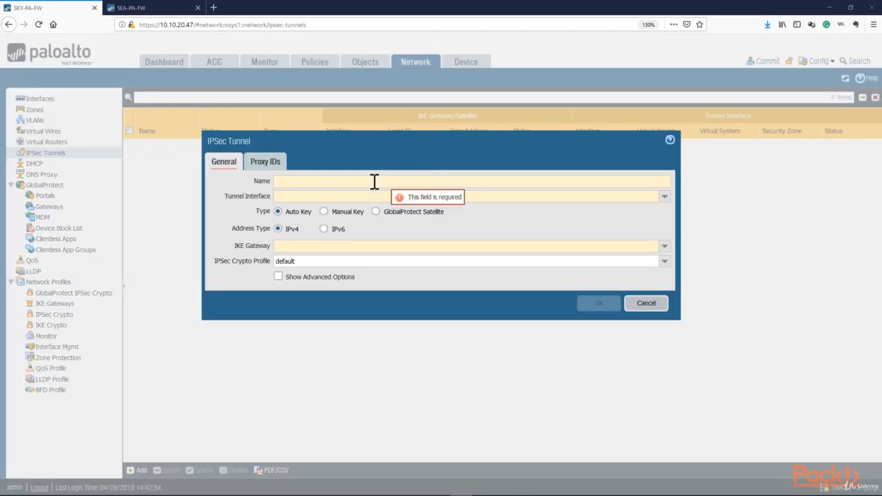
{"action": "left_click", "coordinate": [358, 180]}
{"action": "type", "text": "Sea-VPN-Site-to-Site"}
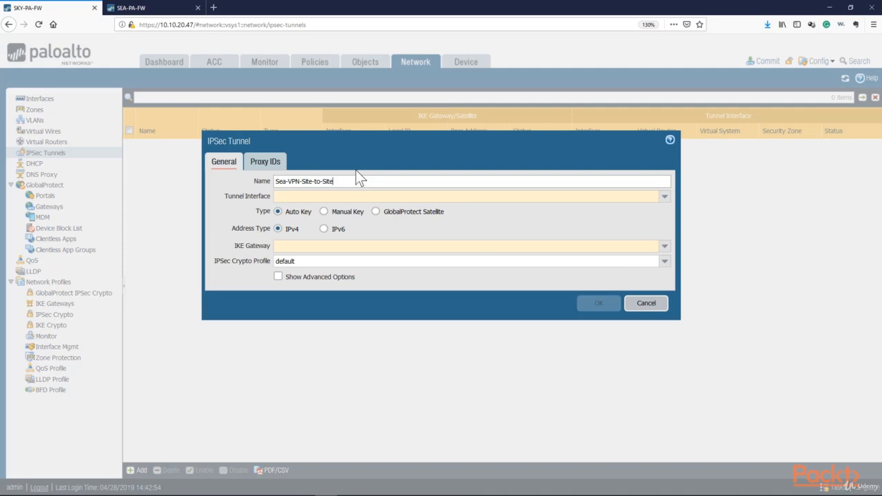
Step: Start a new tunnel interface numbered 3 for the IPSec tunnel, assigned to the default virtual router and the Sea-VPN security zone
{"action": "left_click", "coordinate": [258, 198]}
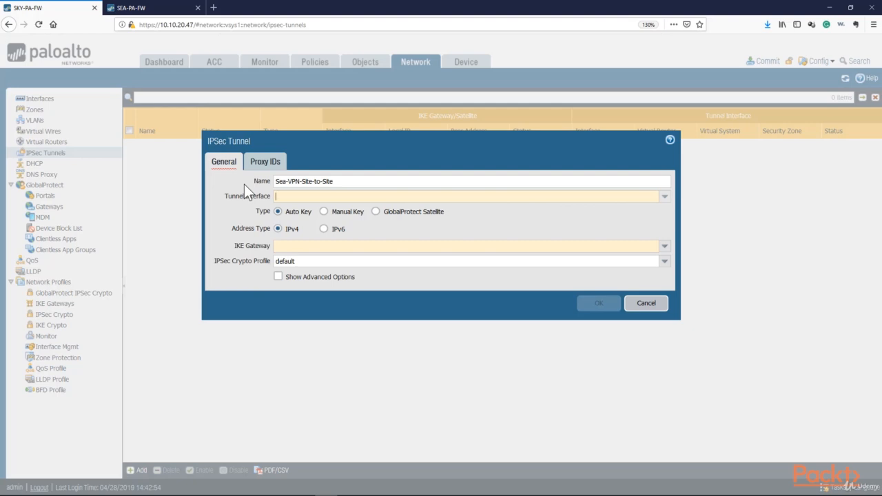
{"action": "left_click", "coordinate": [665, 197]}
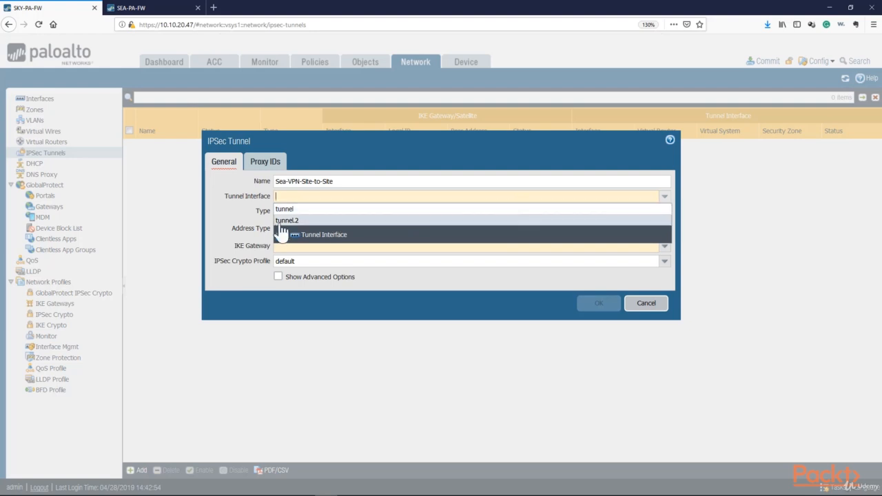
{"action": "left_click", "coordinate": [319, 236]}
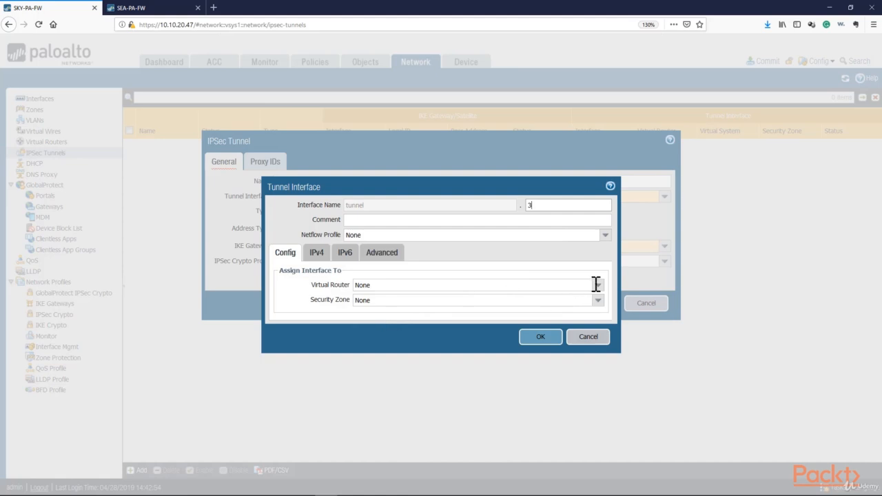
{"action": "left_click", "coordinate": [597, 285]}
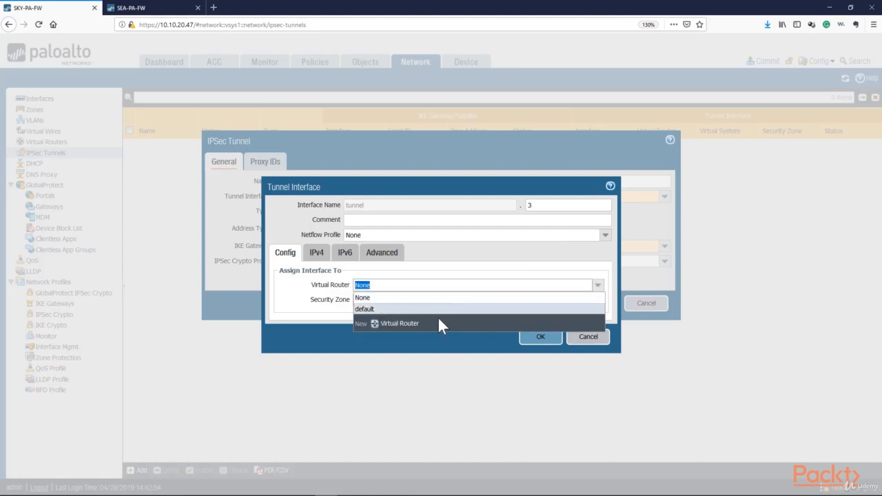
{"action": "left_click", "coordinate": [437, 310]}
{"action": "left_click", "coordinate": [597, 300]}
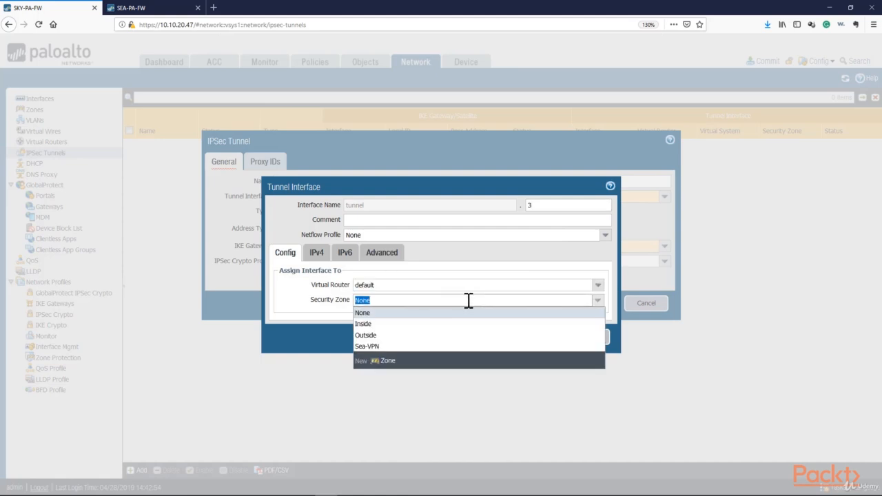
{"action": "left_click", "coordinate": [367, 347]}
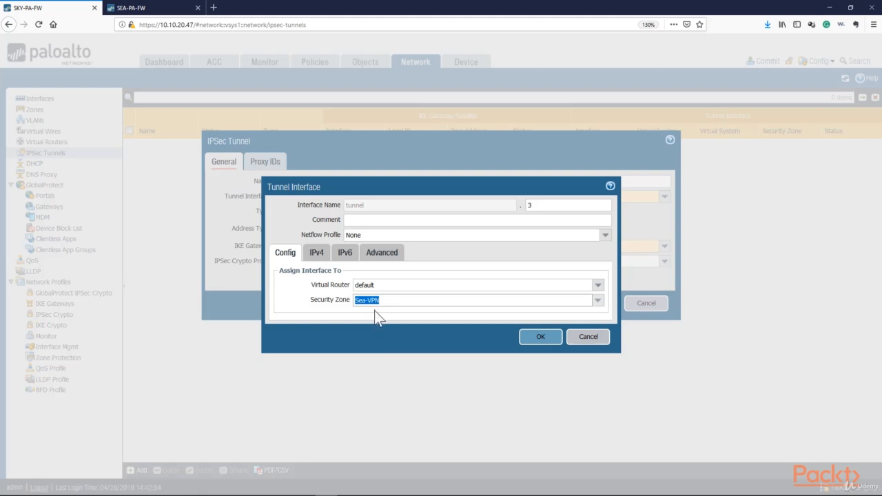
Step: Review the tunnel interface's IPv4, IPv6 and advanced settings, and save the interface
{"action": "left_click", "coordinate": [317, 255]}
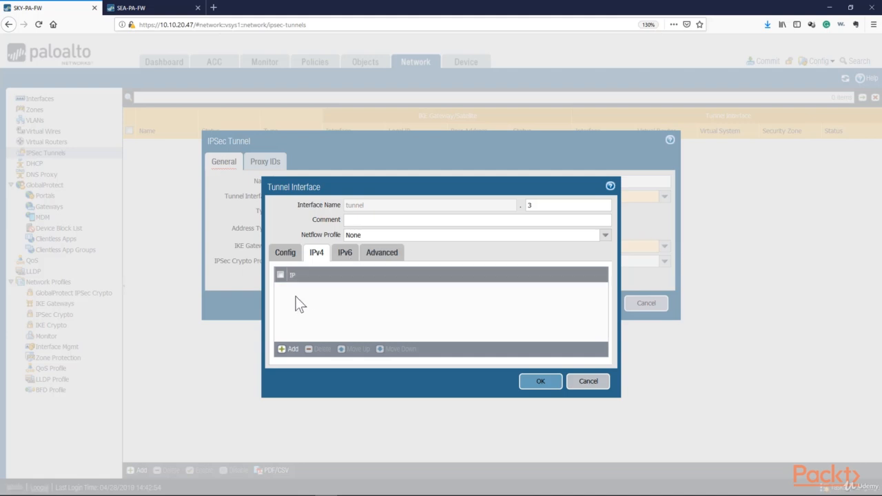
{"action": "left_click", "coordinate": [344, 255]}
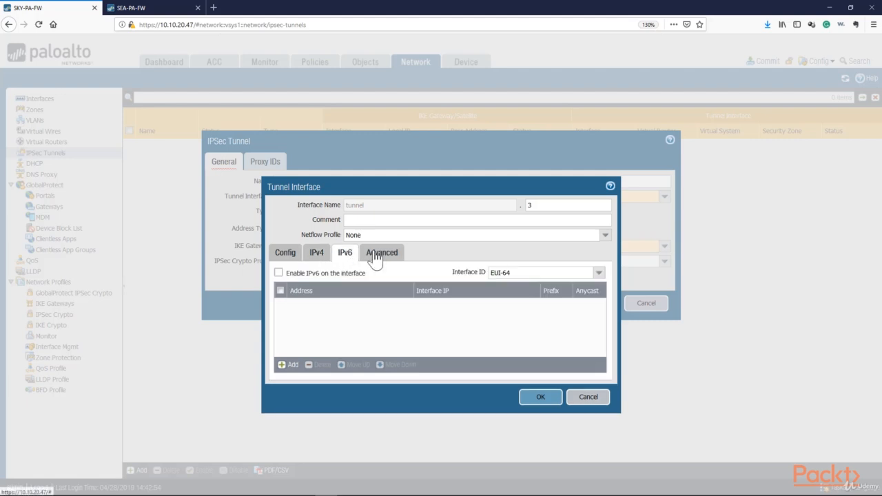
{"action": "left_click", "coordinate": [375, 257]}
{"action": "left_click", "coordinate": [348, 258]}
{"action": "left_click", "coordinate": [316, 259]}
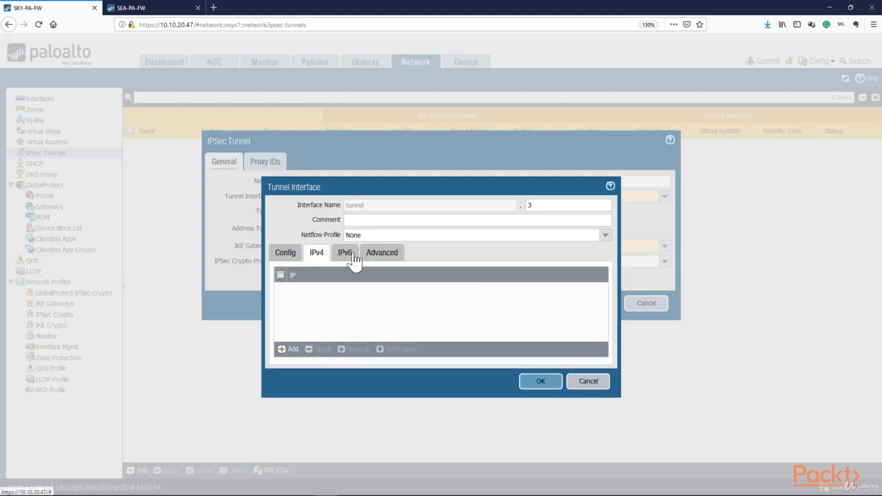
{"action": "left_click", "coordinate": [379, 258]}
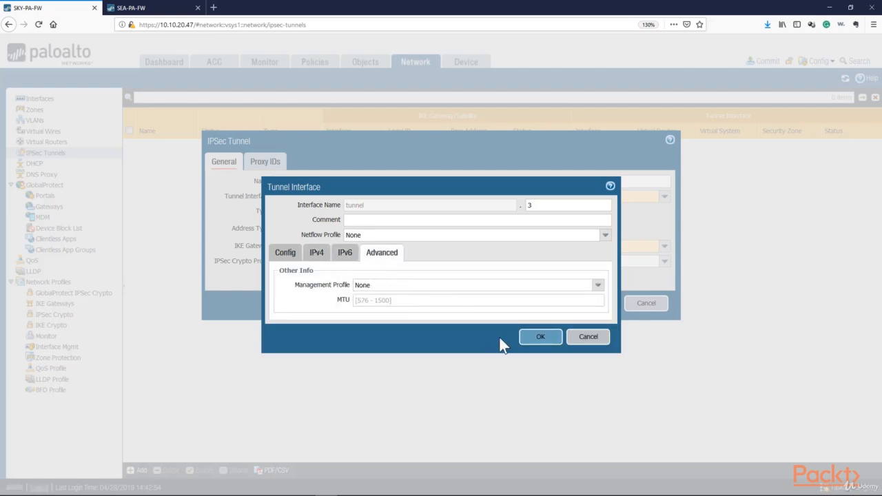
{"action": "left_click", "coordinate": [537, 339]}
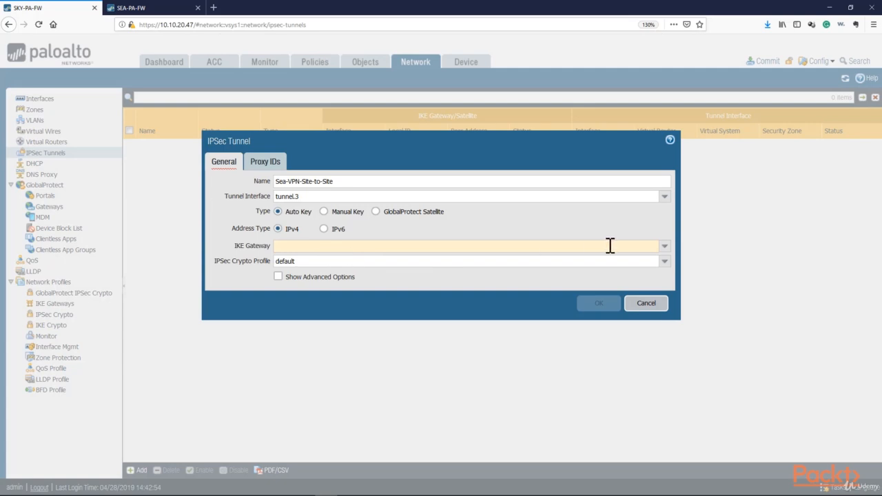
Step: Assign the Sea-VPN-Gateway IKE gateway and the Sea-VPN-IPsec-Crypto profile to the IPSec tunnel
{"action": "left_click", "coordinate": [665, 246]}
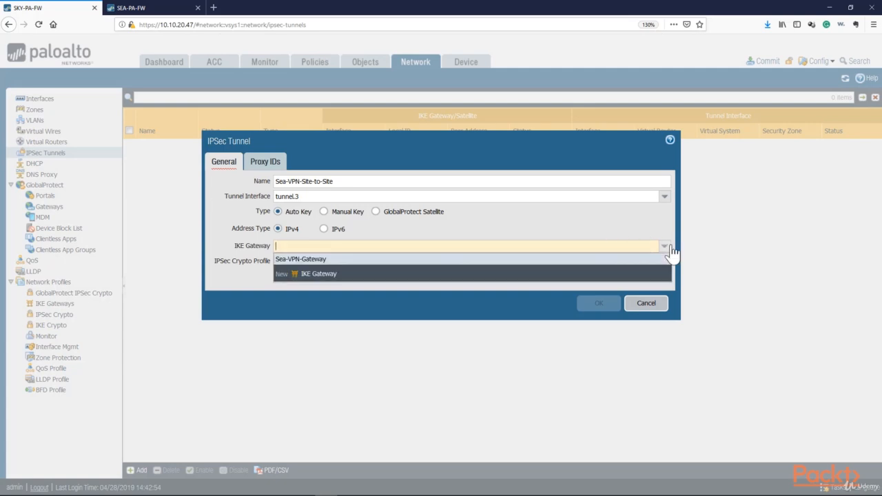
{"action": "left_click", "coordinate": [306, 261]}
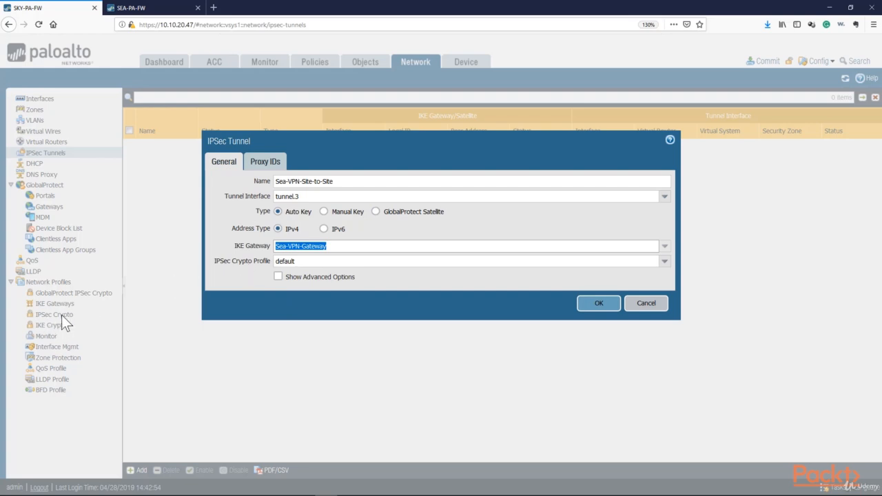
{"action": "left_click", "coordinate": [664, 261]}
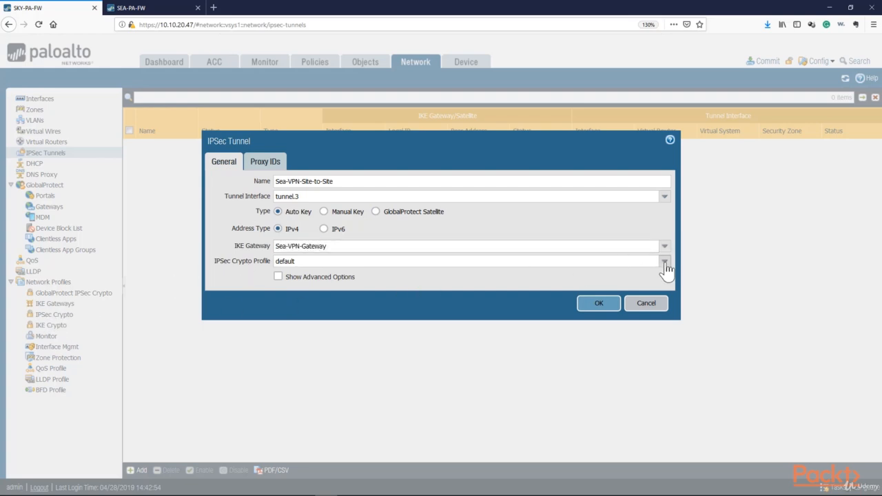
{"action": "left_click", "coordinate": [306, 286]}
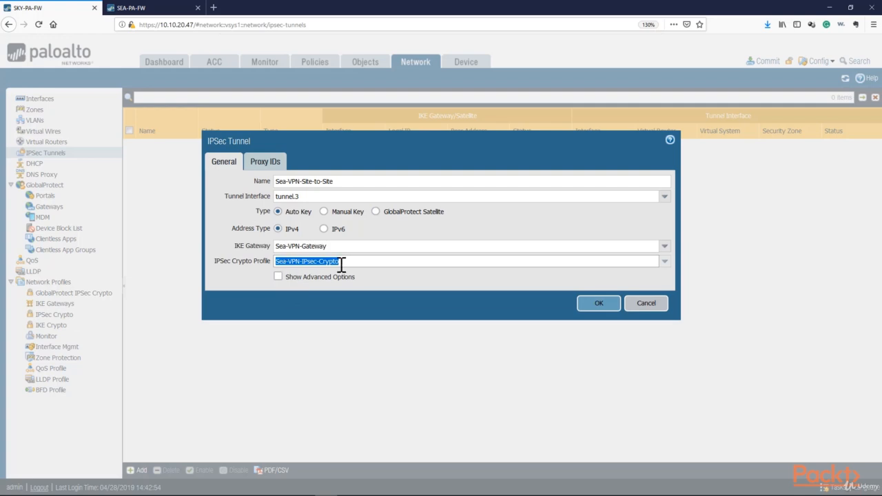
Step: Add an IPv4 proxy ID named Sea-VPN-Tunnel-Traffic with local 10.10.0.0/24, remote 10.20.0.0/24 and protocol Any
{"action": "left_click", "coordinate": [276, 170]}
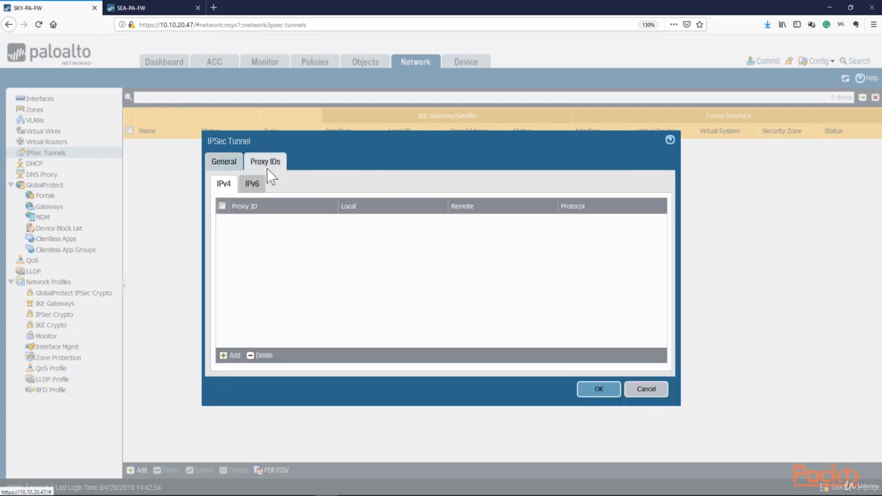
{"action": "left_click", "coordinate": [235, 351]}
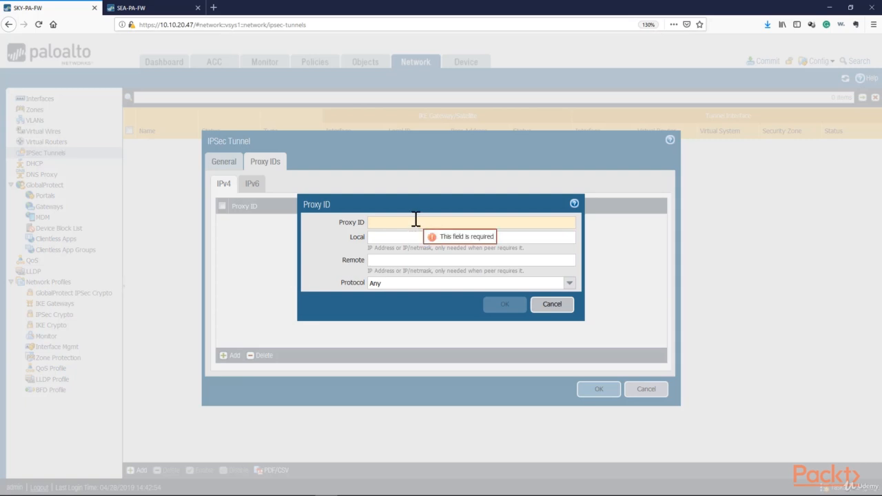
{"action": "type", "text": "Sea-VPN-Tunnel Traffic"}
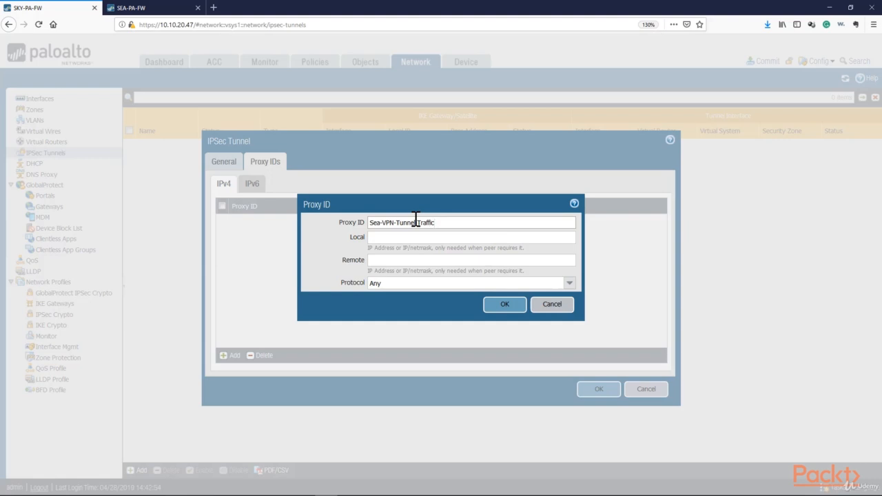
{"action": "left_click", "coordinate": [410, 240]}
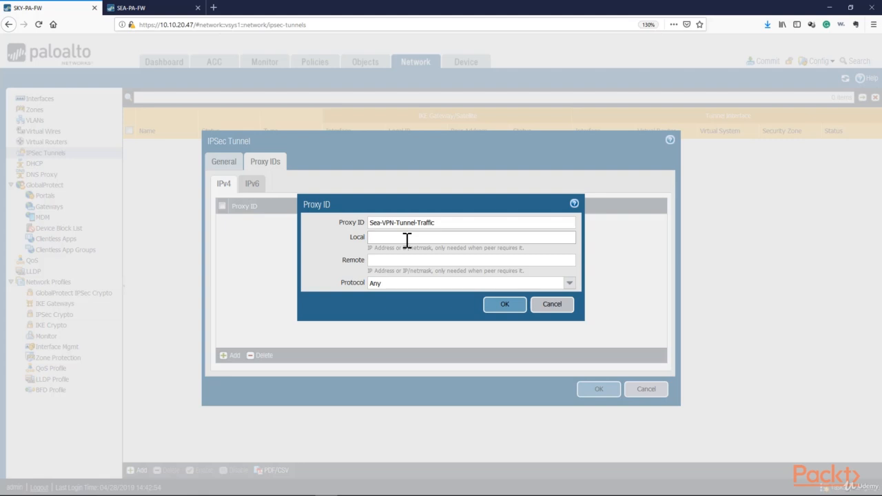
{"action": "type", "text": "10.10.0.0/24"}
{"action": "left_click", "coordinate": [411, 259]}
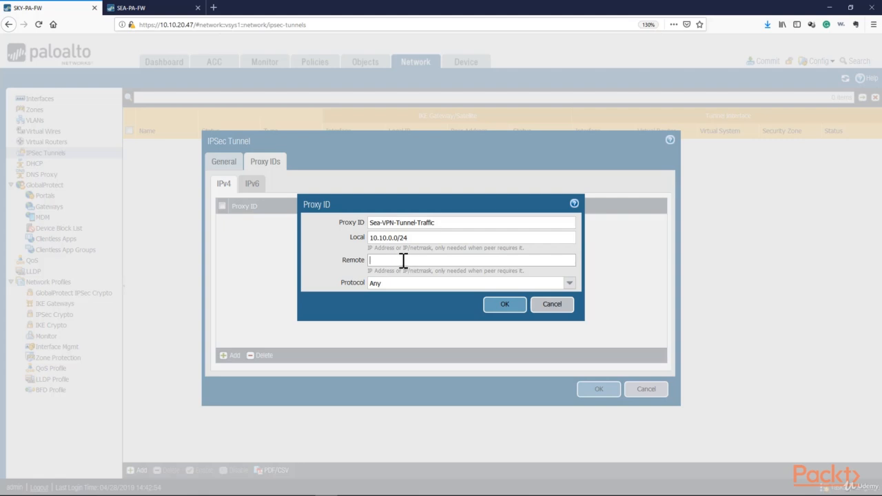
{"action": "type", "text": "10.20.0.0/24"}
{"action": "left_click", "coordinate": [381, 286]}
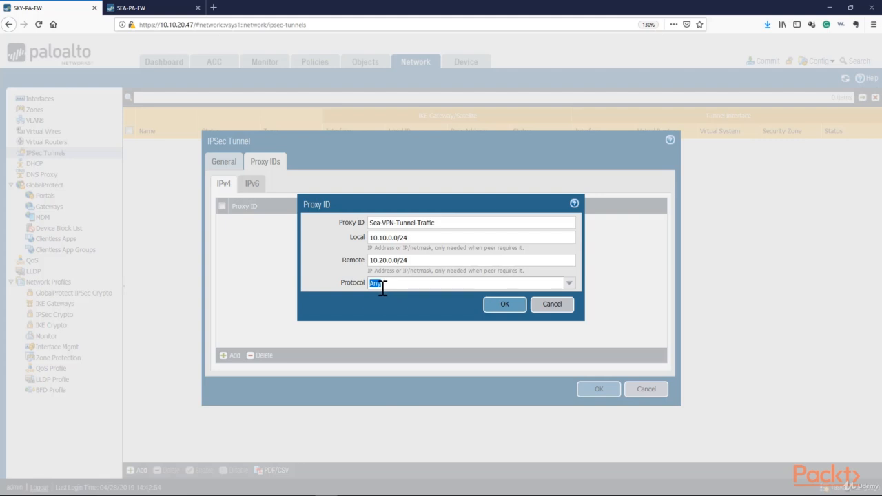
{"action": "left_click", "coordinate": [503, 307]}
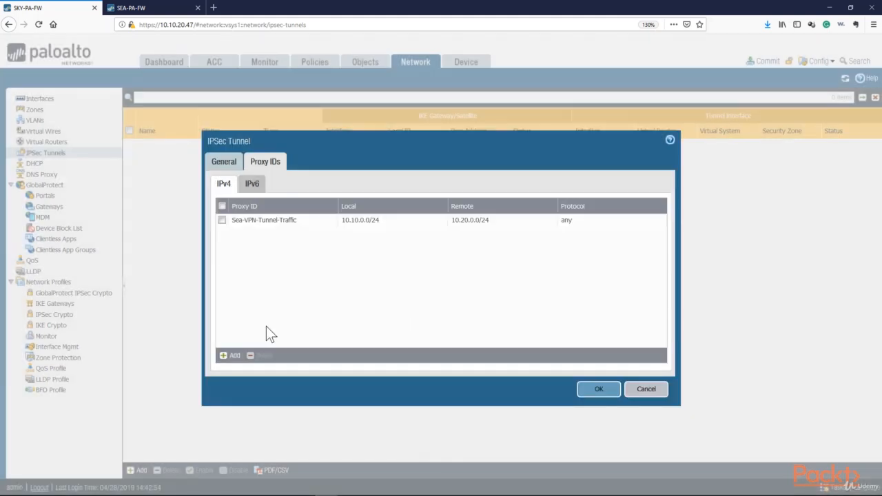
Step: Save the IPSec tunnel and commit the configuration to the Sky firewall
{"action": "left_click", "coordinate": [599, 390]}
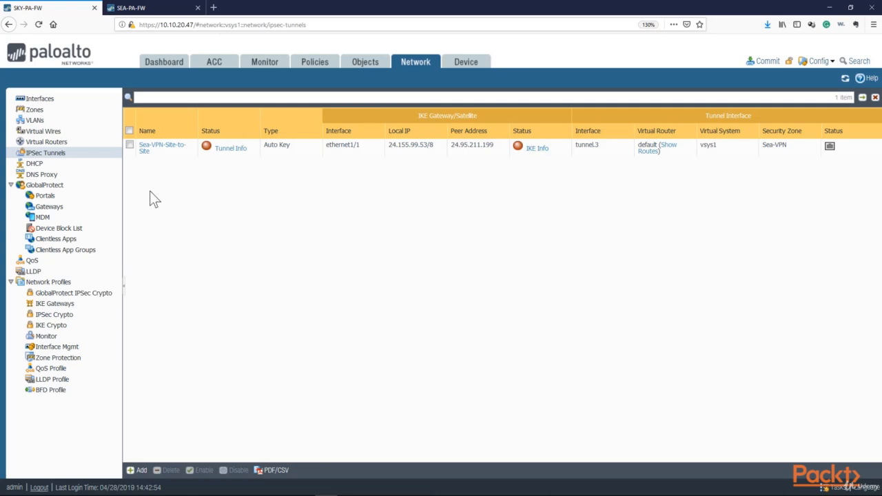
{"action": "left_click", "coordinate": [765, 60]}
{"action": "left_click", "coordinate": [543, 406]}
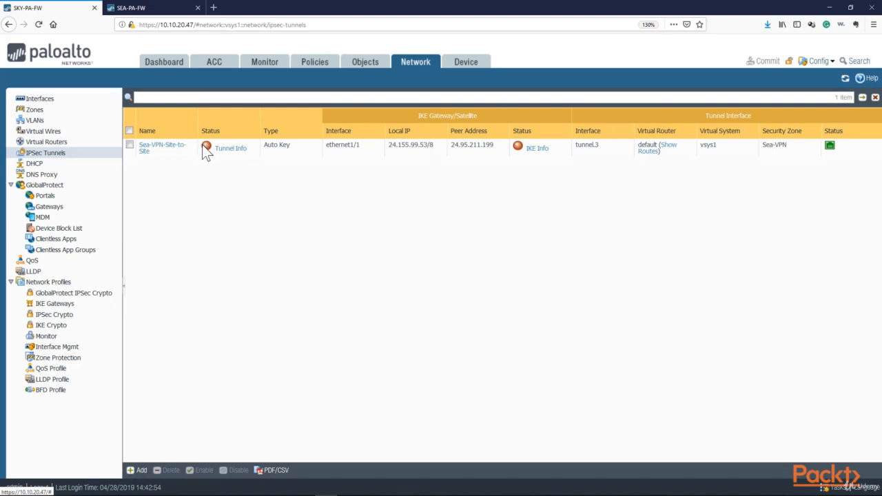
Step: Start a new IPv4 static route in the default virtual router, named To-Sea-VPN-10.20.0.0-24, with destination 10.20.0.0/24
{"action": "left_click", "coordinate": [46, 141]}
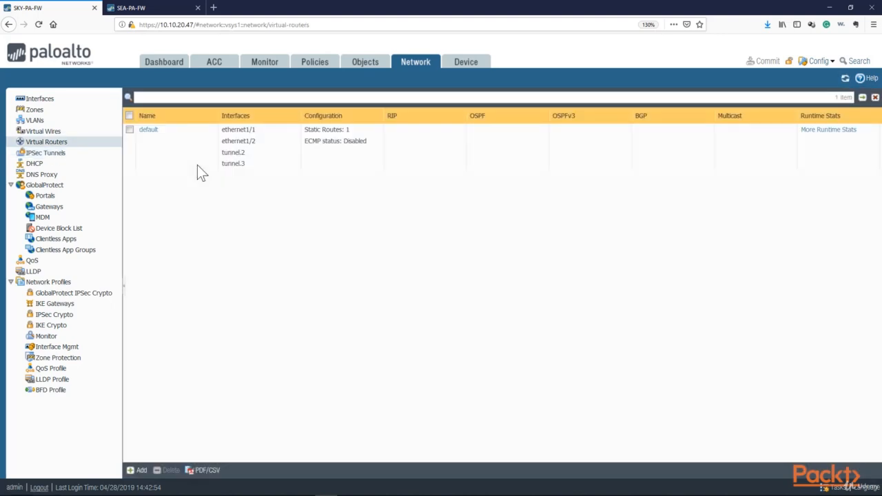
{"action": "left_click", "coordinate": [154, 146]}
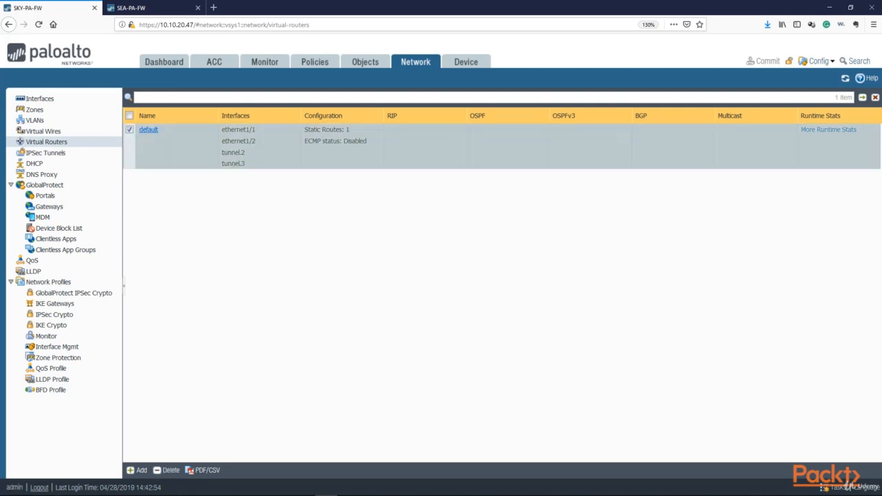
{"action": "left_click", "coordinate": [149, 129]}
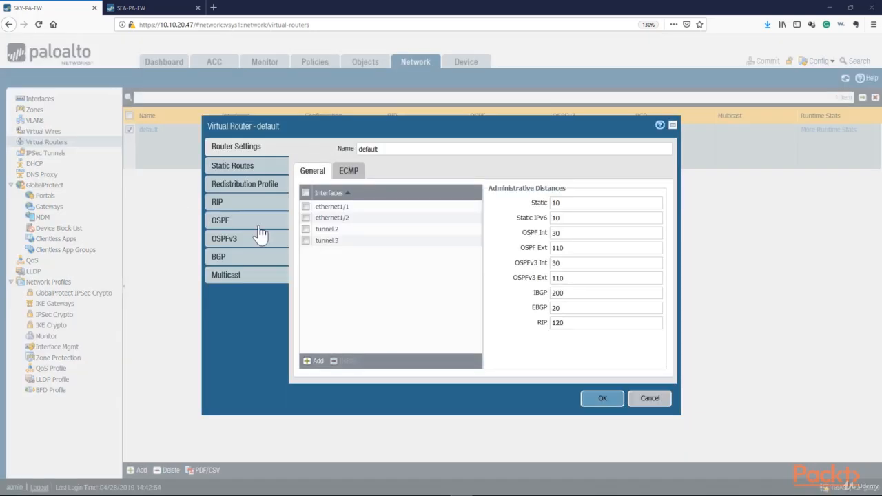
{"action": "left_click", "coordinate": [246, 168]}
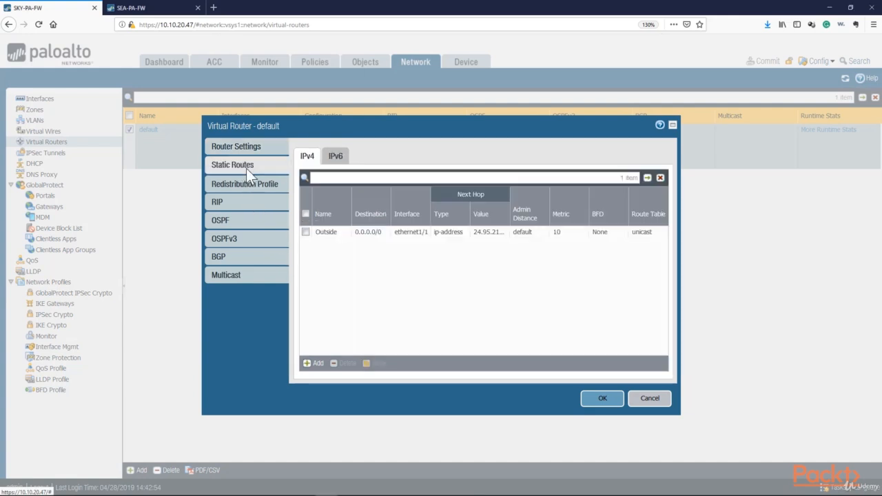
{"action": "left_click", "coordinate": [312, 363]}
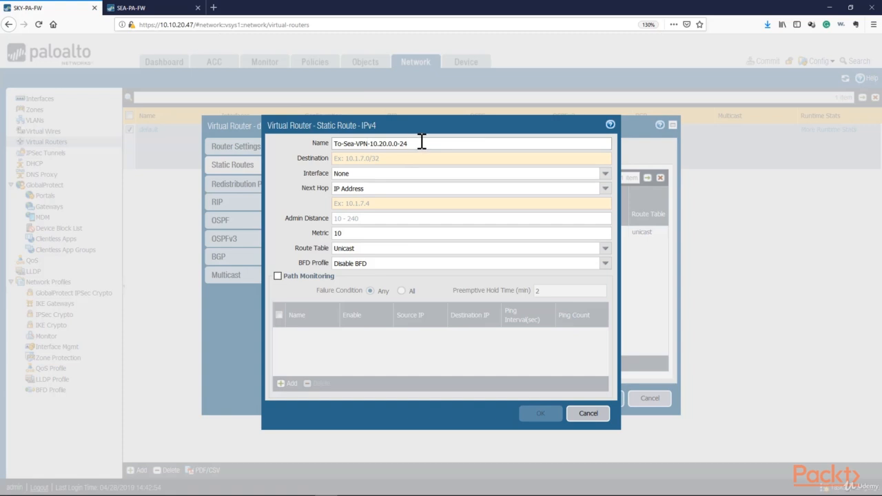
{"action": "left_click", "coordinate": [412, 143]}
{"action": "left_click", "coordinate": [389, 159]}
{"action": "type", "text": "10.20.0.0/24"}
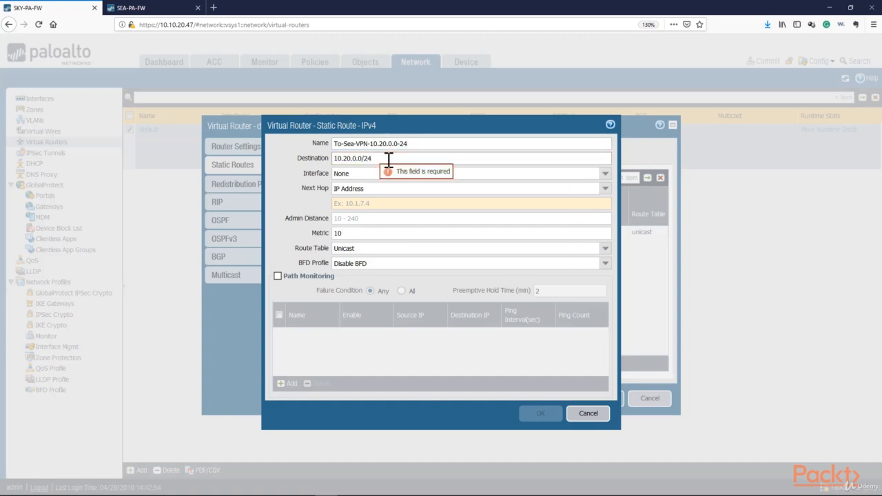
Step: Set the static route's interface to tunnel.3 and its next hop to None, and save the route and virtual router
{"action": "left_click", "coordinate": [355, 173]}
{"action": "left_click", "coordinate": [603, 176]}
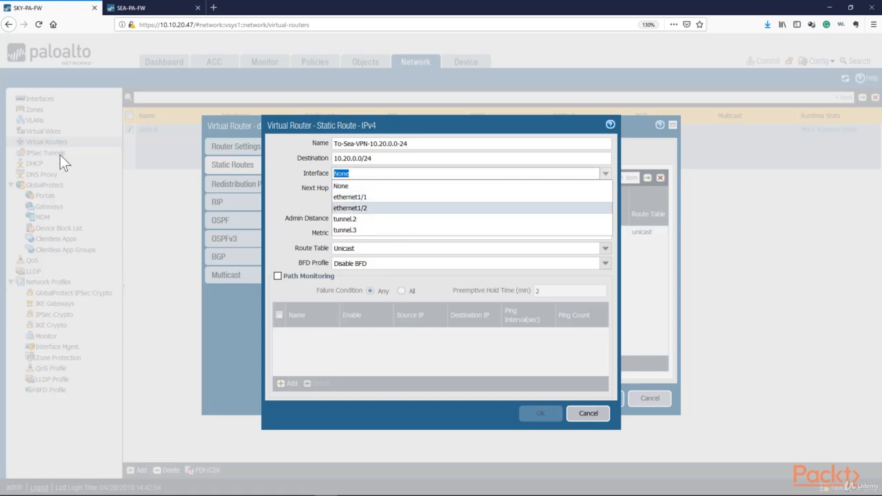
{"action": "left_click", "coordinate": [357, 234]}
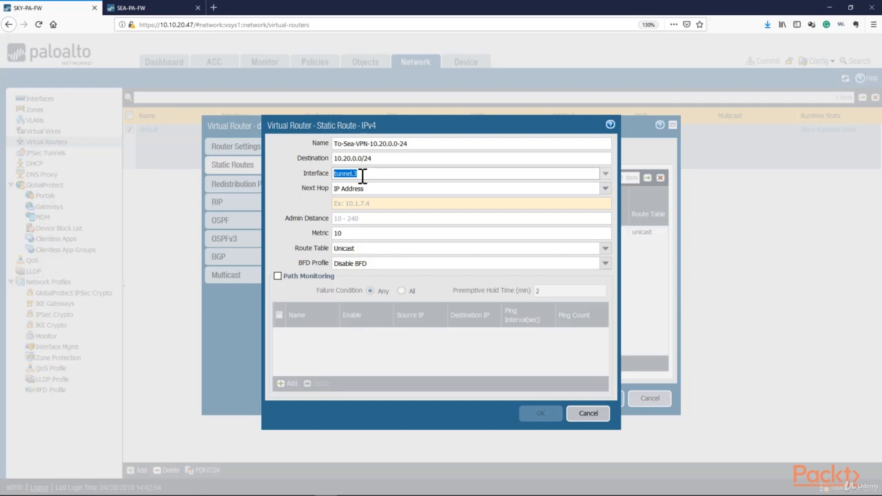
{"action": "left_click", "coordinate": [600, 173]}
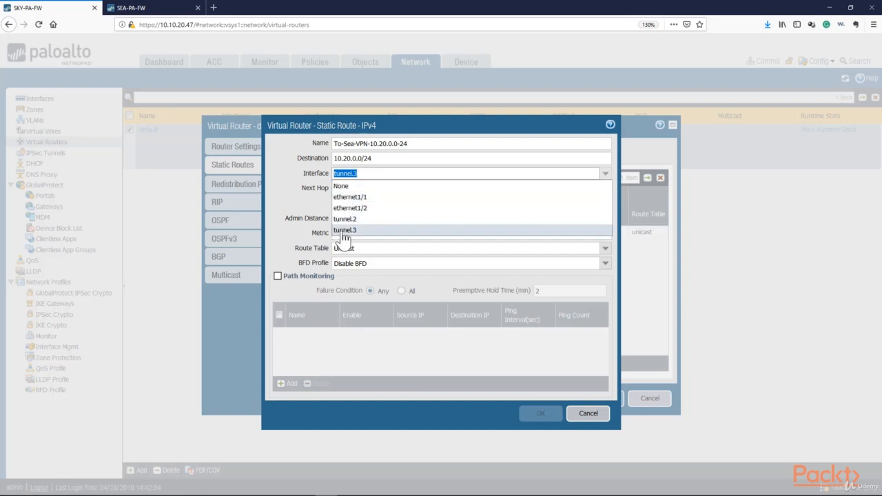
{"action": "left_click", "coordinate": [343, 231]}
{"action": "left_click", "coordinate": [600, 188]}
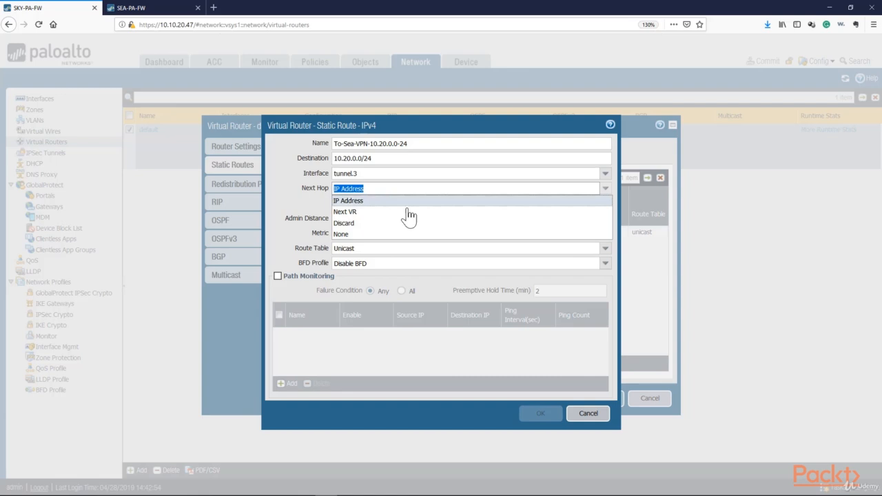
{"action": "left_click", "coordinate": [340, 236]}
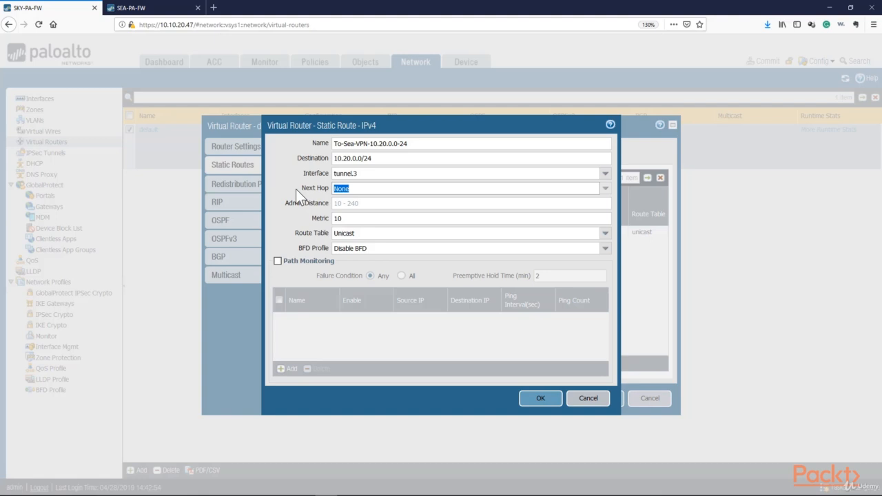
{"action": "left_click", "coordinate": [538, 399]}
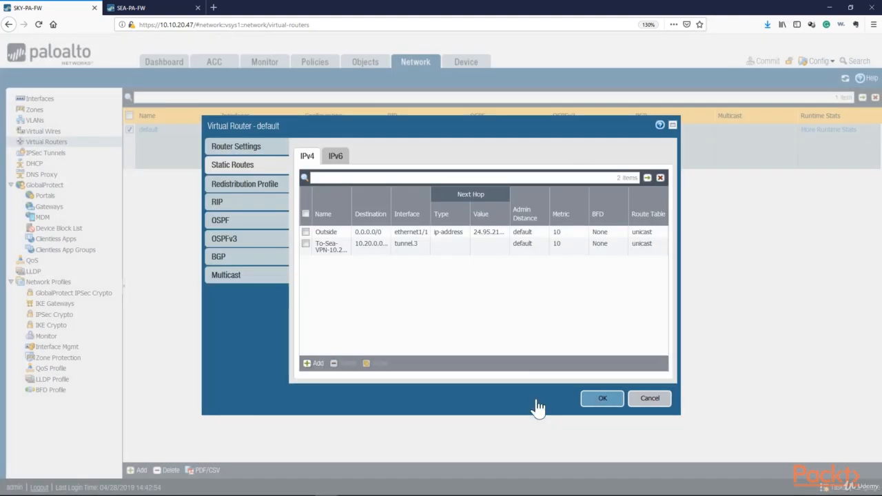
{"action": "left_click", "coordinate": [601, 400]}
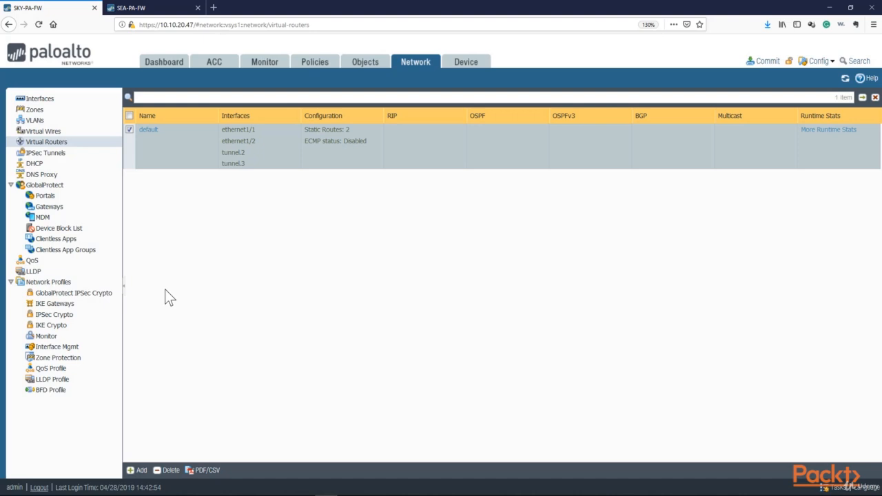
Step: Start a new security policy rule named Inside-to-Sea-VPN-Tunnel
{"action": "left_click", "coordinate": [319, 64]}
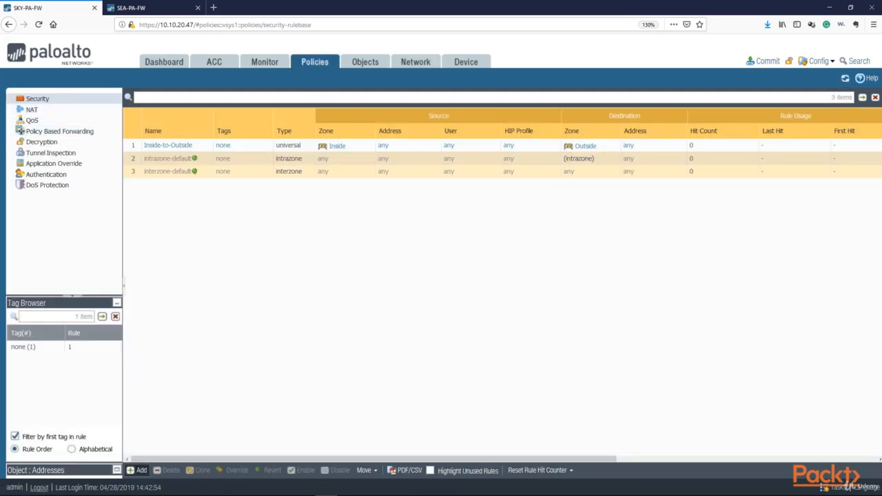
{"action": "left_click", "coordinate": [137, 470]}
{"action": "type", "text": "Inside-t"}
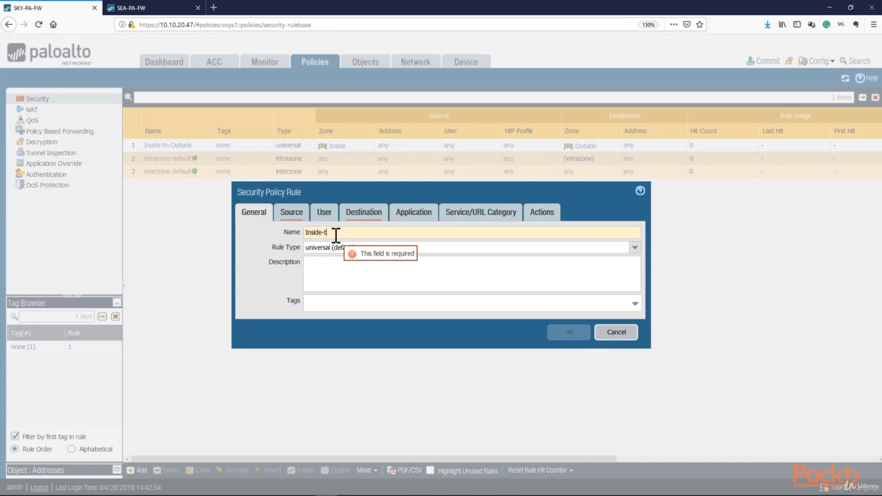
{"action": "type", "text": "o-Sea-VPN-Tunnel"}
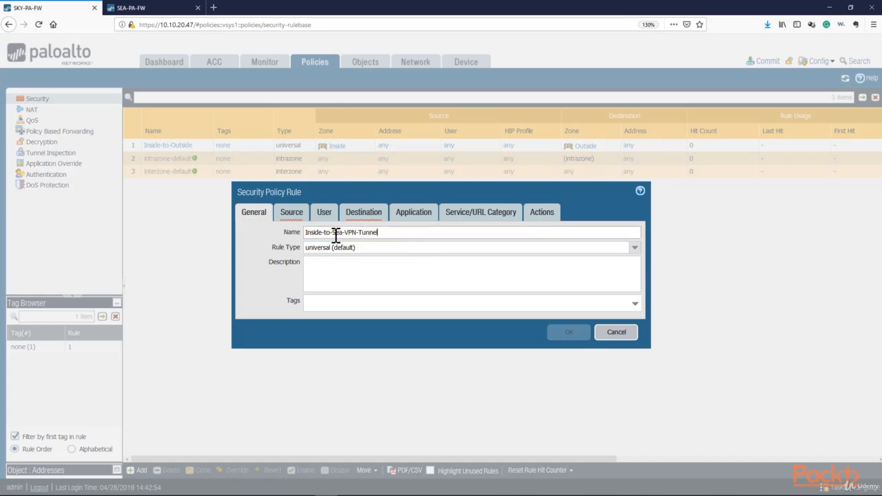
Step: Set the rule's source zone to Inside and its source address to 10.10.0.0/24
{"action": "left_click", "coordinate": [291, 212]}
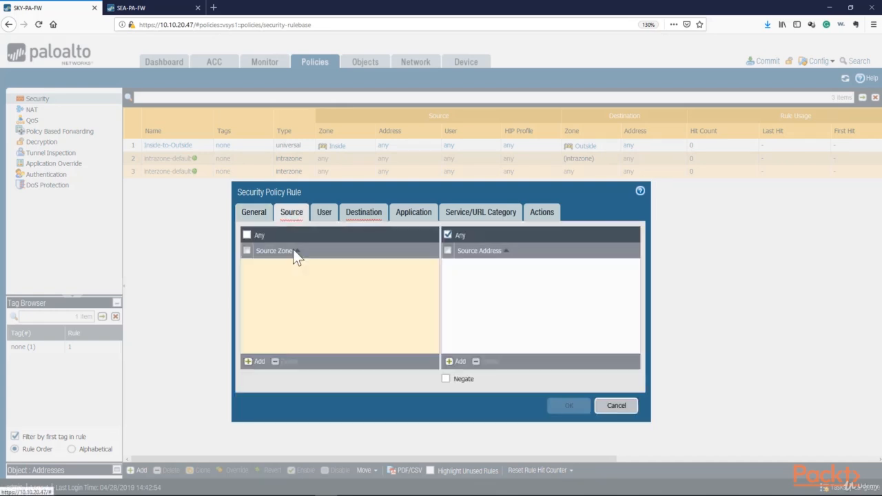
{"action": "left_click", "coordinate": [249, 362]}
{"action": "left_click", "coordinate": [269, 277]}
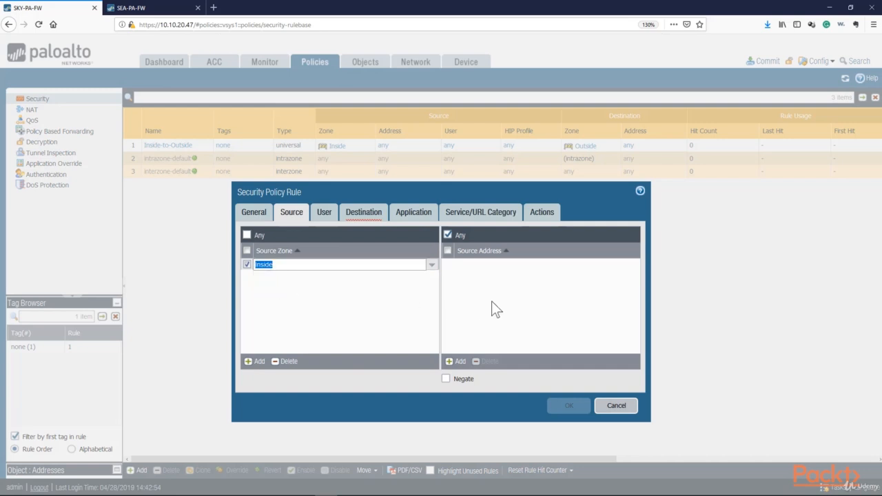
{"action": "left_click", "coordinate": [456, 361]}
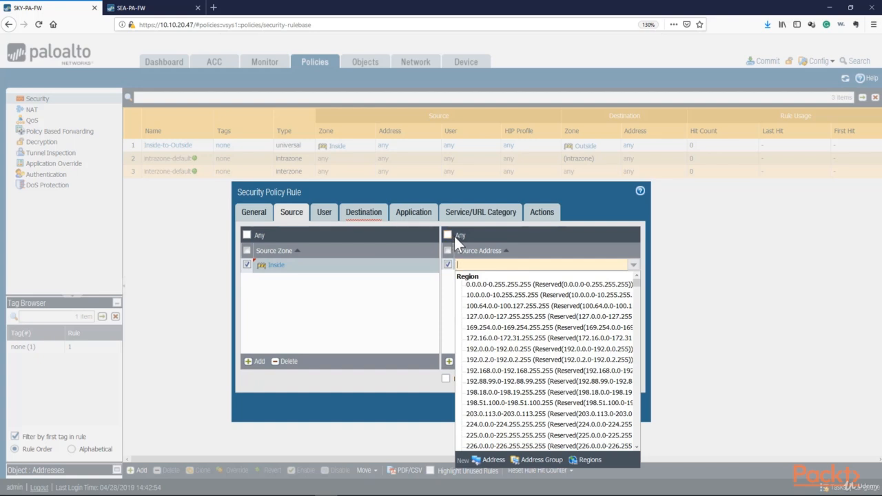
{"action": "type", "text": "10.1"}
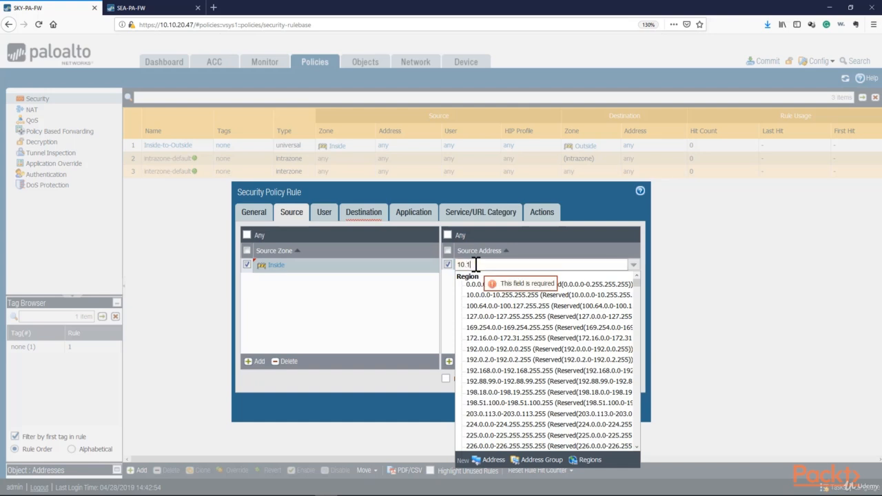
{"action": "type", "text": "0.0.0/24"}
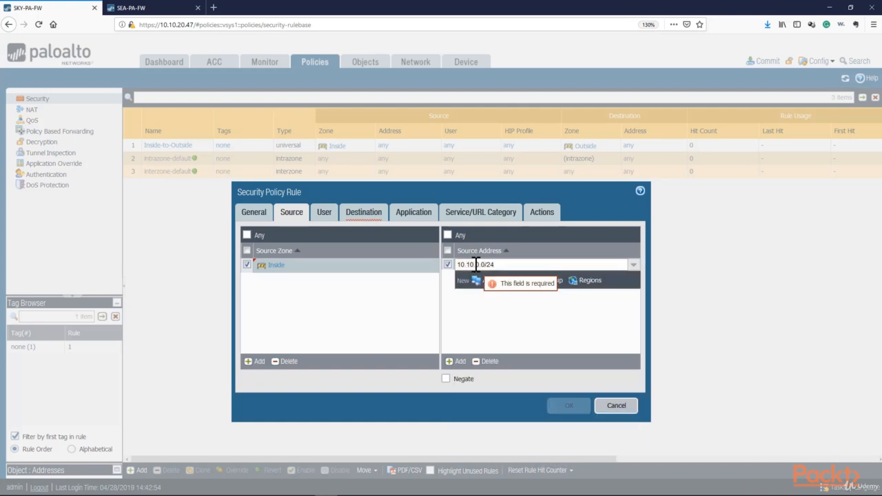
{"action": "left_click", "coordinate": [491, 322]}
Step: Set the rule's destination zone to Sea-VPN and its destination address to 10.20.0.0/24
{"action": "left_click", "coordinate": [364, 212]}
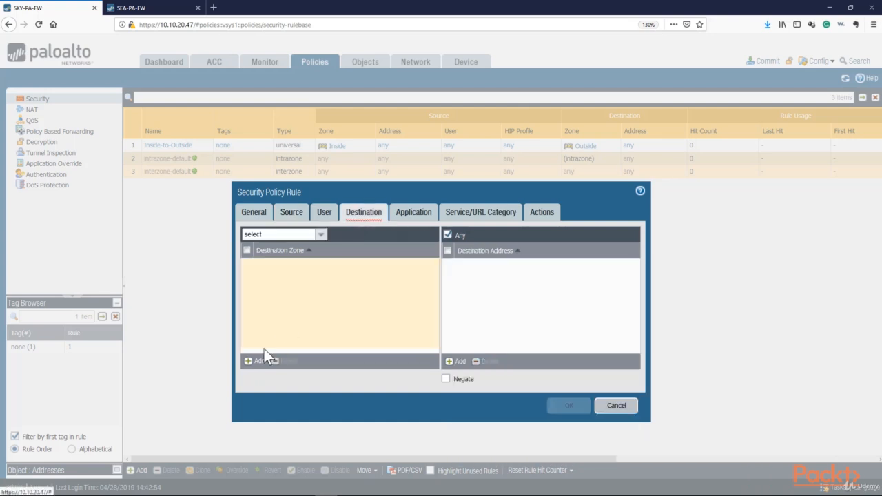
{"action": "left_click", "coordinate": [260, 360]}
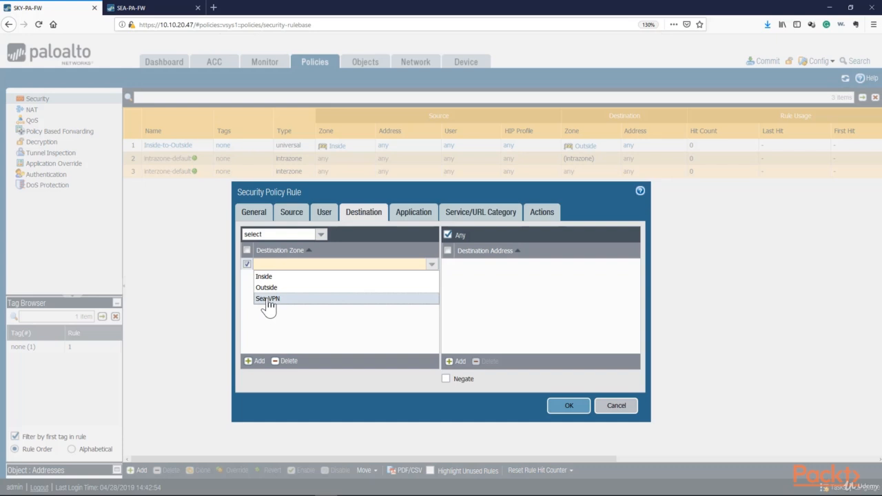
{"action": "left_click", "coordinate": [267, 300]}
{"action": "left_click", "coordinate": [268, 300]}
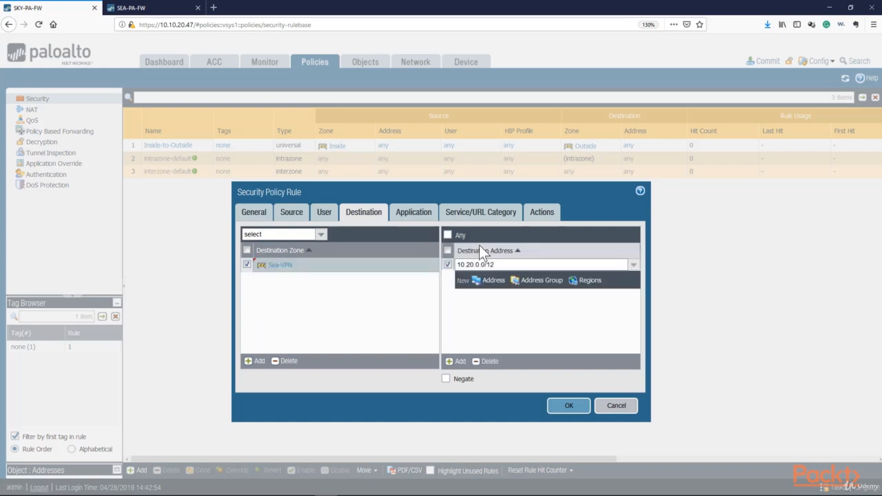
{"action": "left_click", "coordinate": [473, 318]}
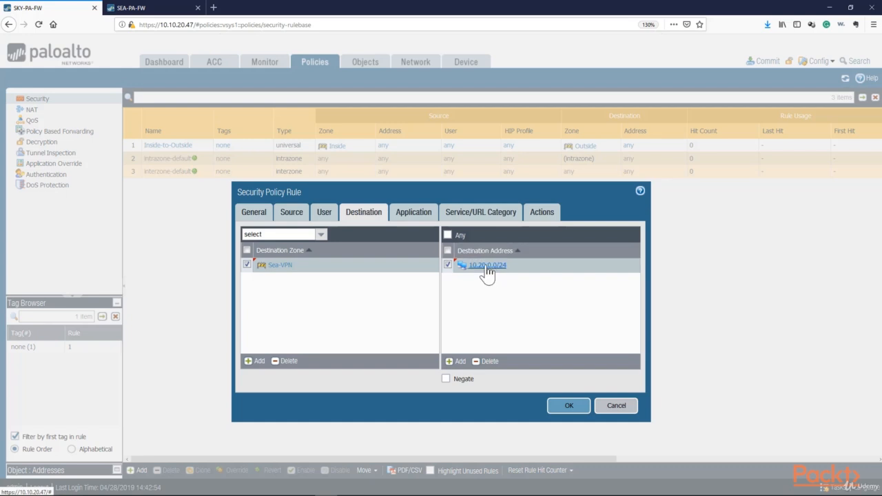
Step: Save the rule with the Allow action, and widen the Name column of the security rule list
{"action": "left_click", "coordinate": [413, 213]}
{"action": "left_click", "coordinate": [480, 212]}
{"action": "left_click", "coordinate": [541, 212]}
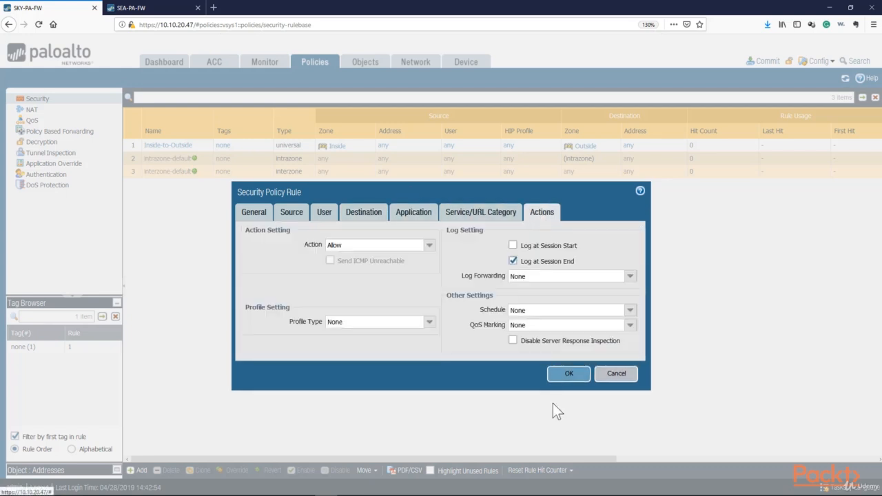
{"action": "left_click", "coordinate": [567, 374]}
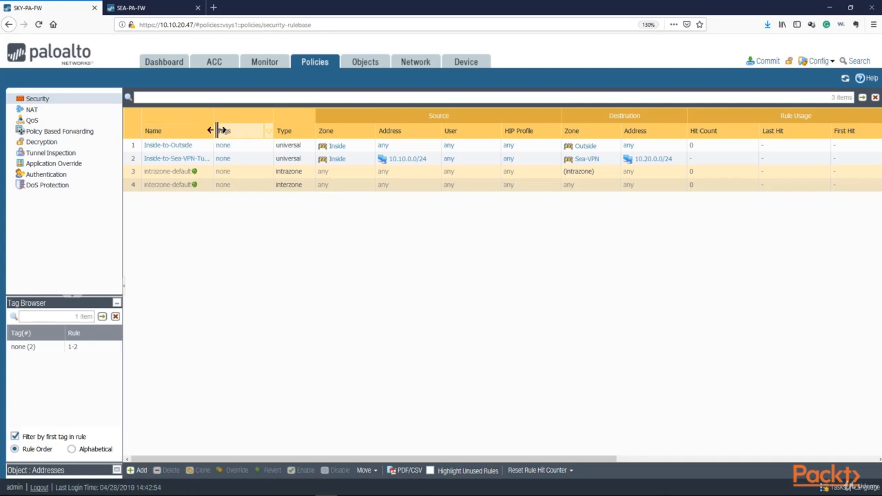
{"action": "left_click_drag", "start_coordinate": [215, 131], "coordinate": [253, 130]}
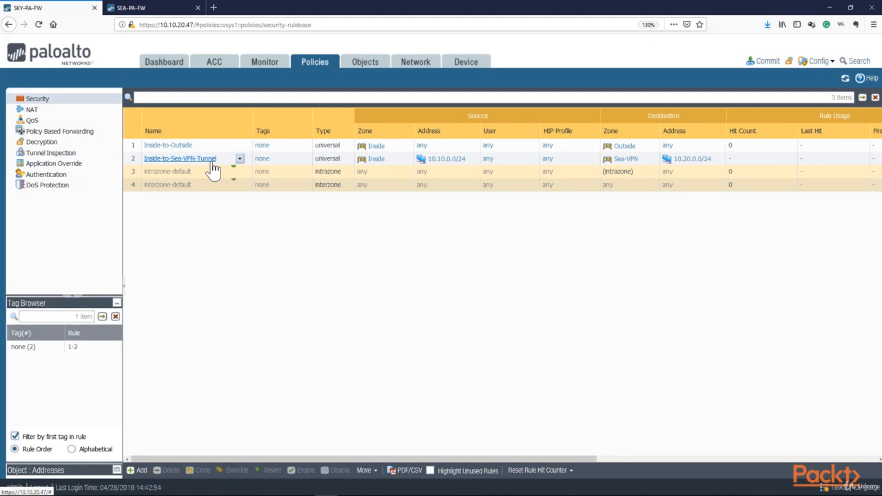
Step: Clone the Inside-to-Sea-VPN-Tunnel rule with the rule order Move Top
{"action": "left_click", "coordinate": [132, 161]}
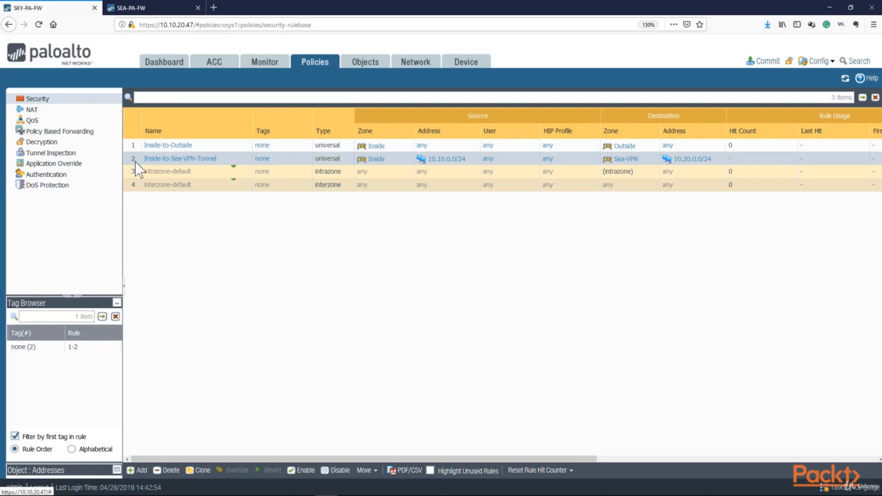
{"action": "left_click", "coordinate": [200, 471]}
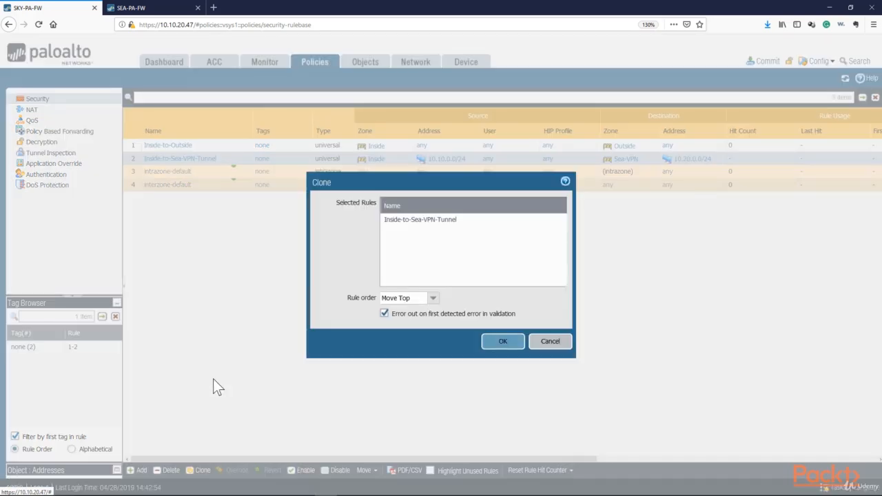
{"action": "left_click", "coordinate": [501, 346]}
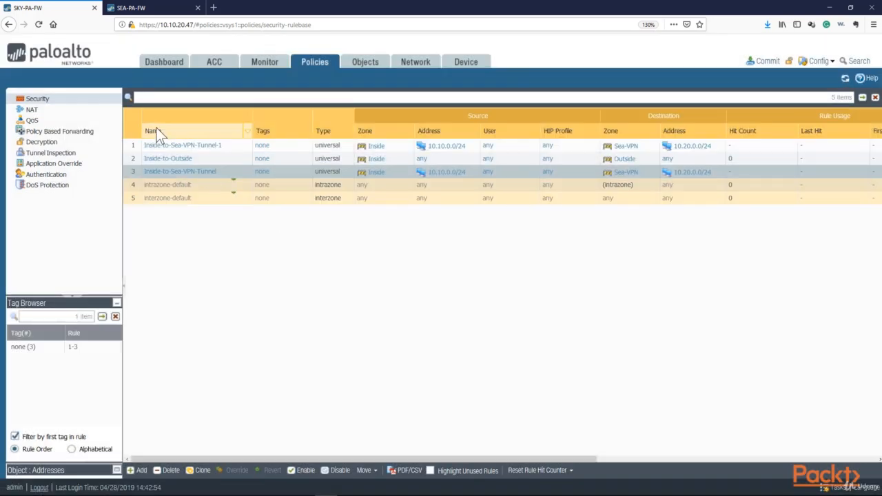
Step: Open the cloned rule and rename it Sea-VPN-Tunnel-to-Inside
{"action": "left_click", "coordinate": [173, 146]}
{"action": "left_click", "coordinate": [231, 146]}
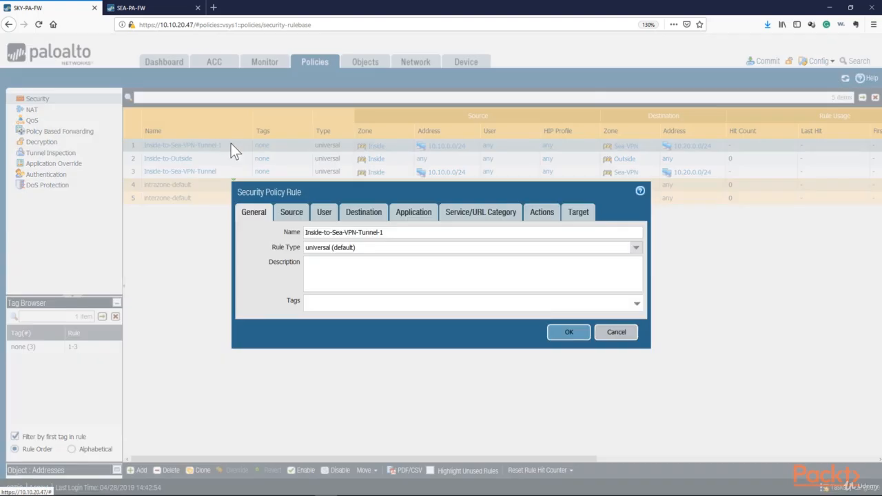
{"action": "left_click_drag", "start_coordinate": [332, 232], "coordinate": [237, 233]}
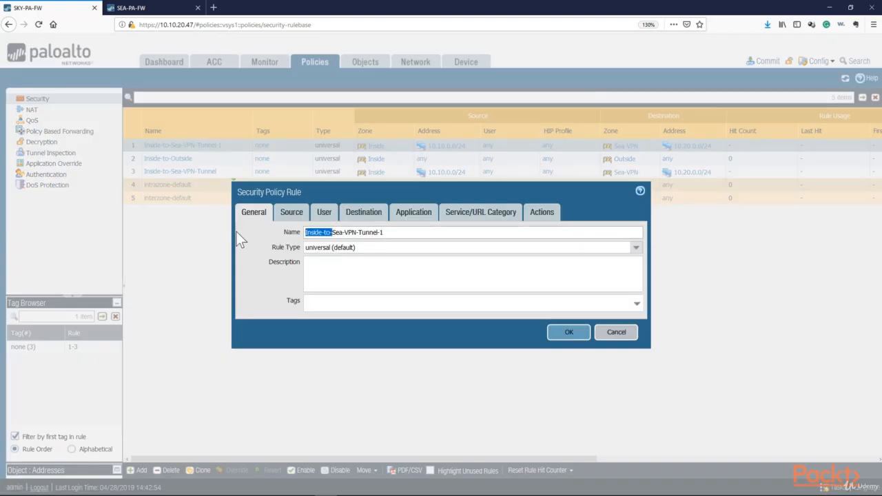
{"action": "key", "text": "BackSpace"}
{"action": "left_click", "coordinate": [360, 232]}
{"action": "key", "text": "BackSpace"}
{"action": "type", "text": "to-Inside"}
Step: Replace the cloned rule's source zone with Sea-VPN
{"action": "left_click", "coordinate": [278, 214]}
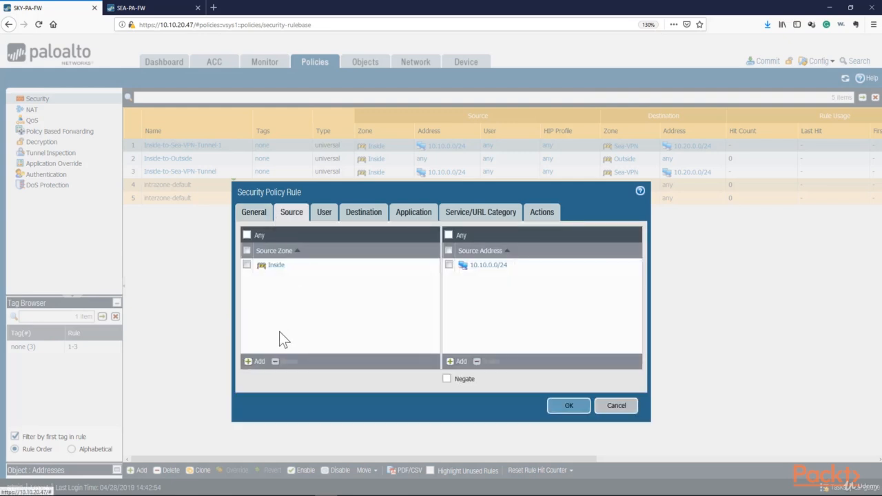
{"action": "left_click", "coordinate": [247, 265]}
{"action": "left_click", "coordinate": [287, 361]}
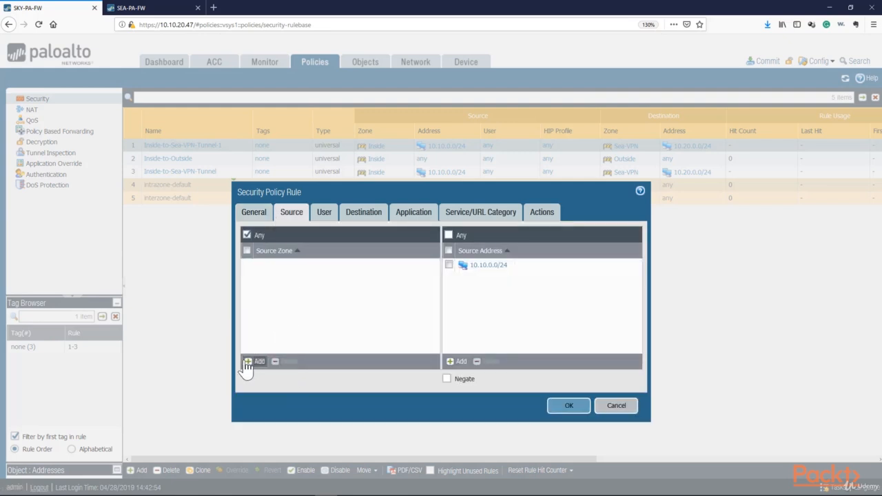
{"action": "left_click", "coordinate": [248, 361]}
{"action": "left_click", "coordinate": [265, 300]}
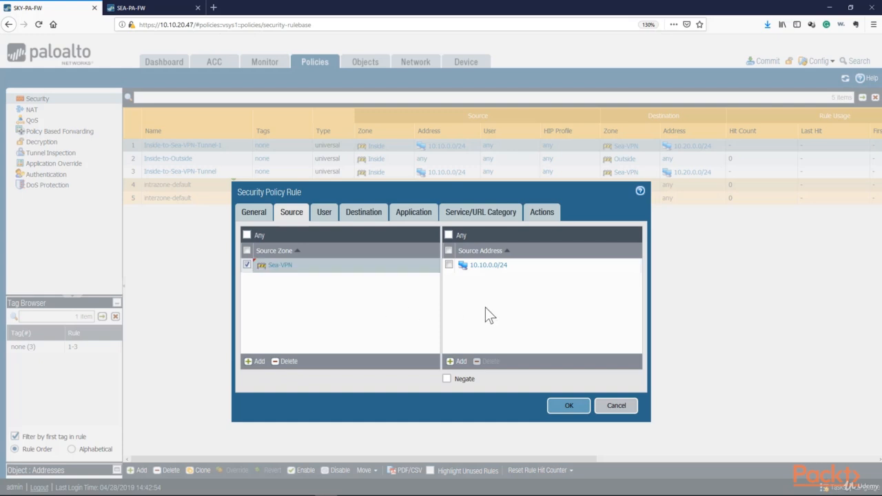
Step: Replace the cloned rule's source address with 10.20.0.0/24
{"action": "left_click", "coordinate": [449, 265]}
{"action": "left_click", "coordinate": [484, 361]}
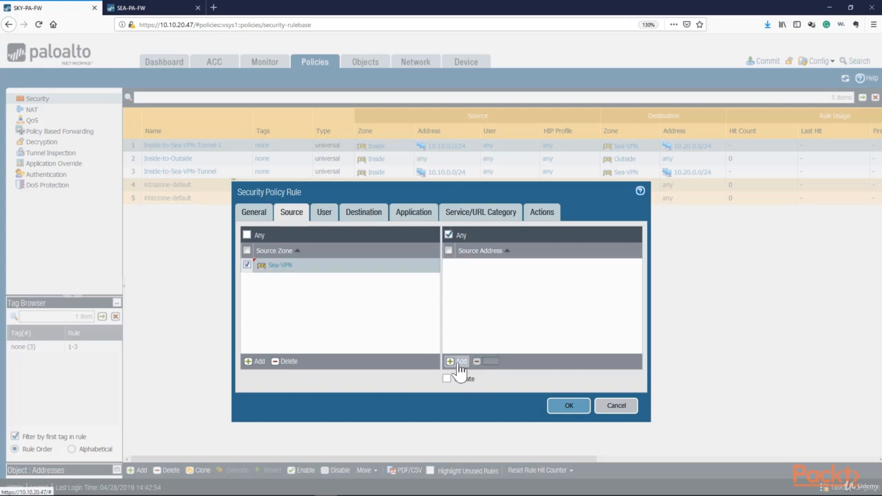
{"action": "left_click", "coordinate": [459, 362]}
{"action": "type", "text": "10.20"}
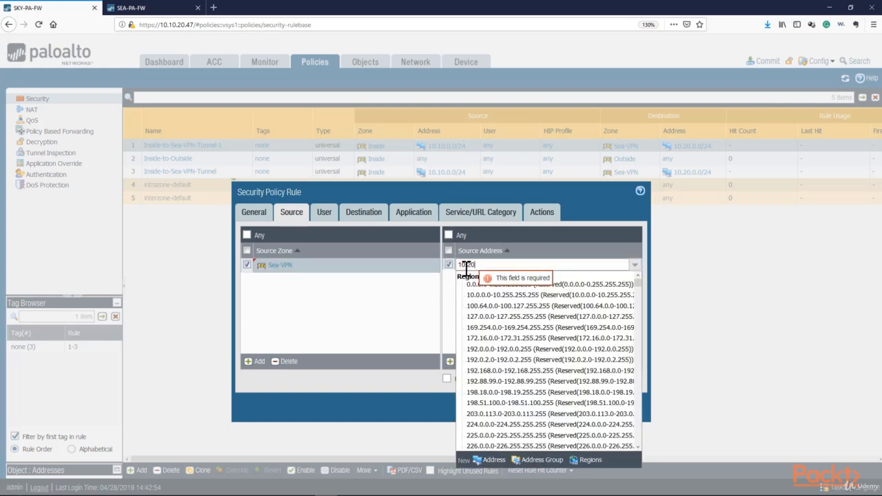
{"action": "type", "text": ".0.0/24"}
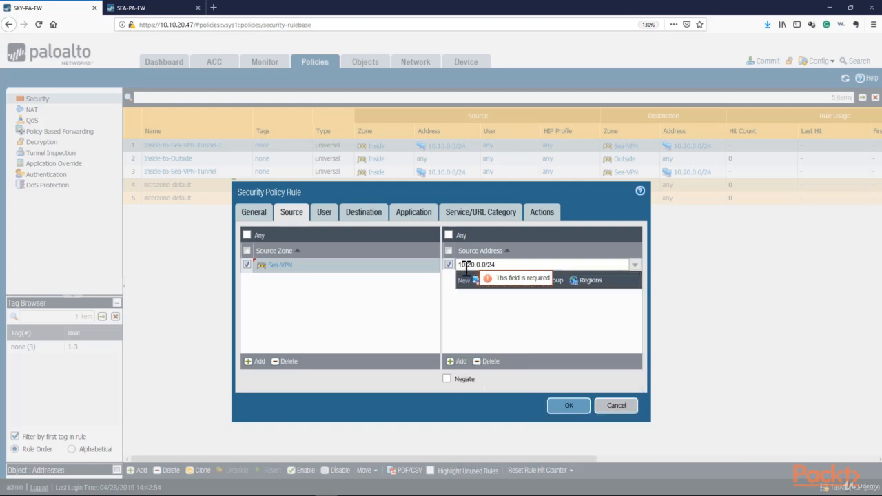
{"action": "left_click", "coordinate": [476, 316]}
Step: Replace the cloned rule's destination zone with Inside
{"action": "left_click", "coordinate": [363, 212]}
{"action": "left_click", "coordinate": [246, 264]}
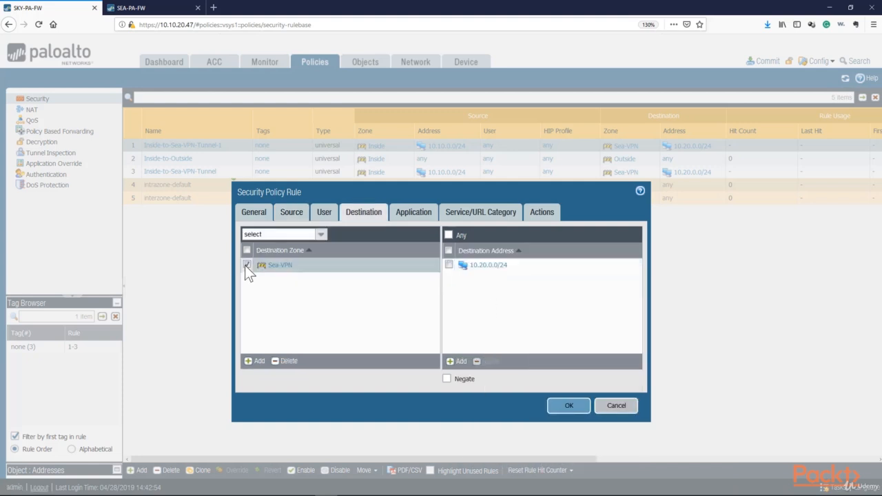
{"action": "left_click", "coordinate": [284, 361]}
{"action": "left_click", "coordinate": [255, 361]}
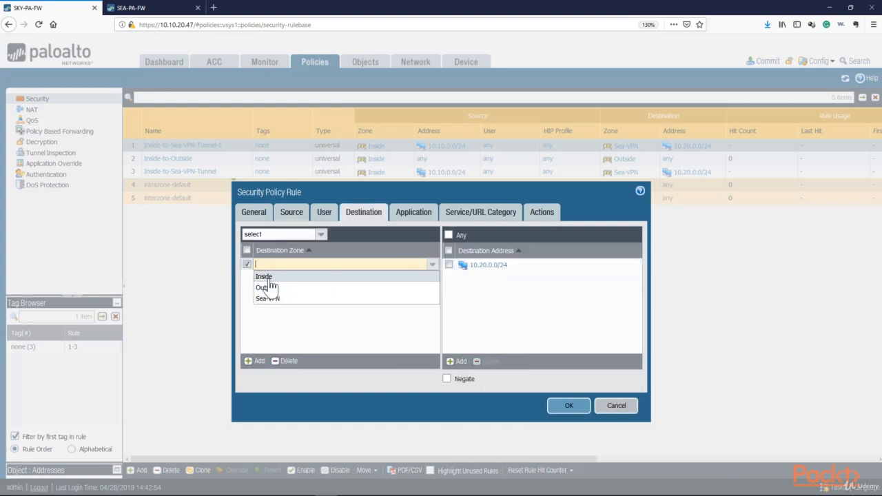
{"action": "left_click", "coordinate": [267, 277]}
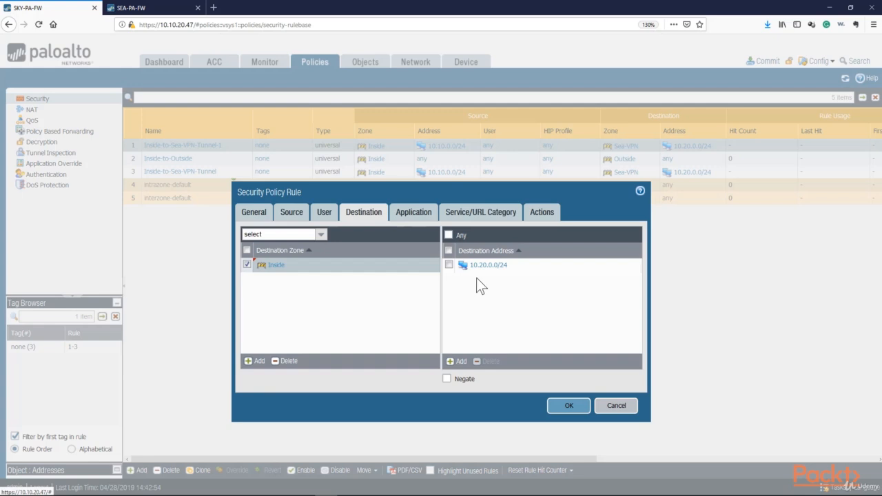
Step: Replace the cloned rule's destination address with 10.10.0.0/24
{"action": "left_click", "coordinate": [451, 265]}
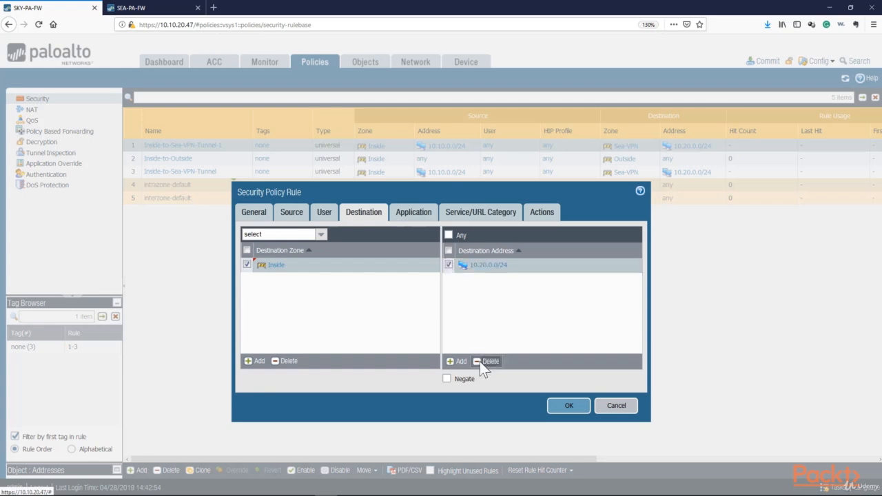
{"action": "left_click", "coordinate": [480, 361]}
{"action": "left_click", "coordinate": [458, 362]}
{"action": "type", "text": "10.10.0.2"}
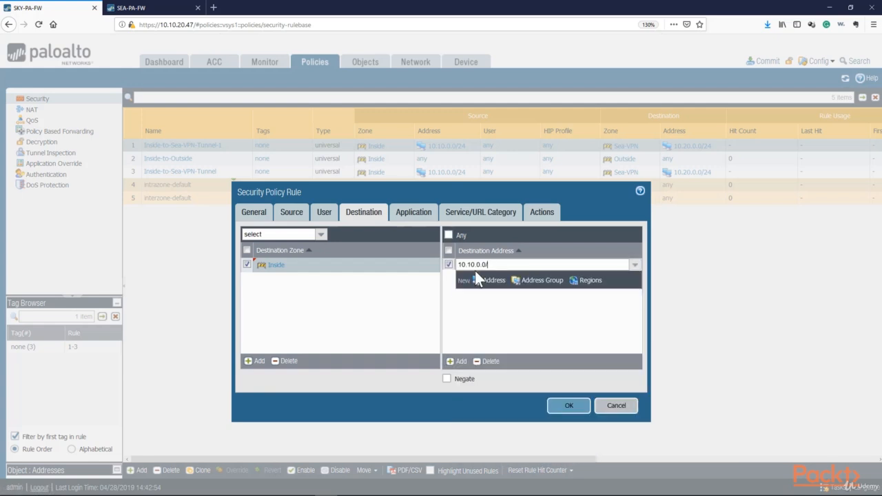
{"action": "left_click", "coordinate": [473, 325]}
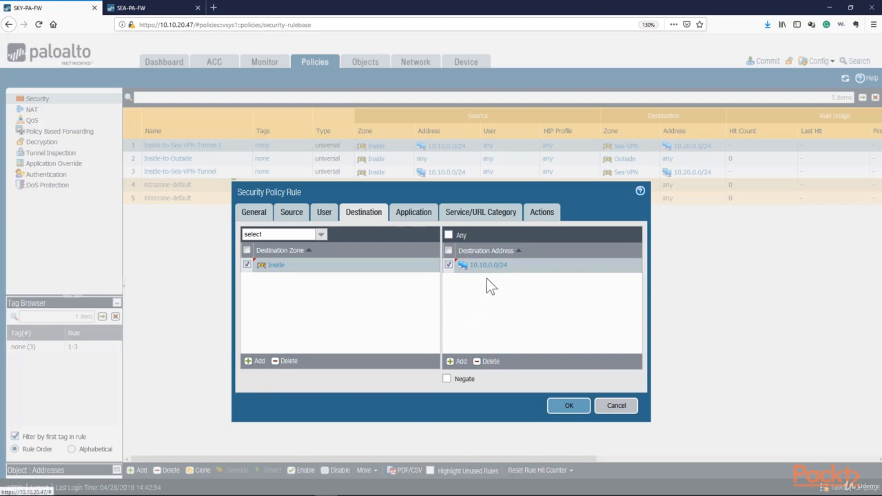
Step: Check the cloned rule's application, service and action settings, and save the rule
{"action": "left_click", "coordinate": [416, 215]}
{"action": "left_click", "coordinate": [471, 217]}
{"action": "left_click", "coordinate": [541, 214]}
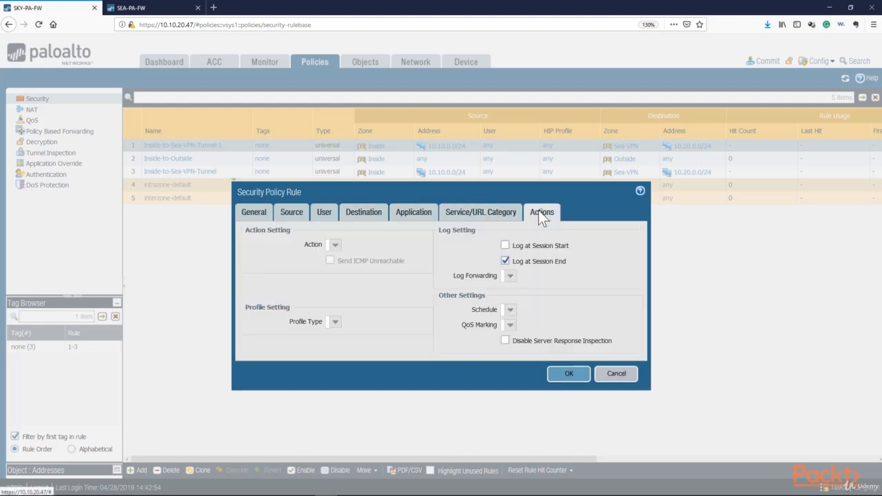
{"action": "left_click", "coordinate": [564, 390]}
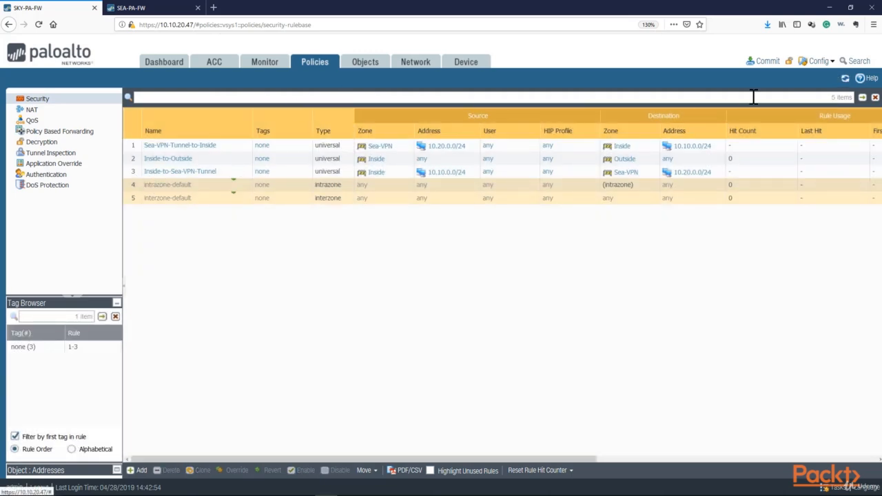
Step: Commit all changes on the Sky firewall and open its list of IPSec tunnels
{"action": "left_click", "coordinate": [763, 61]}
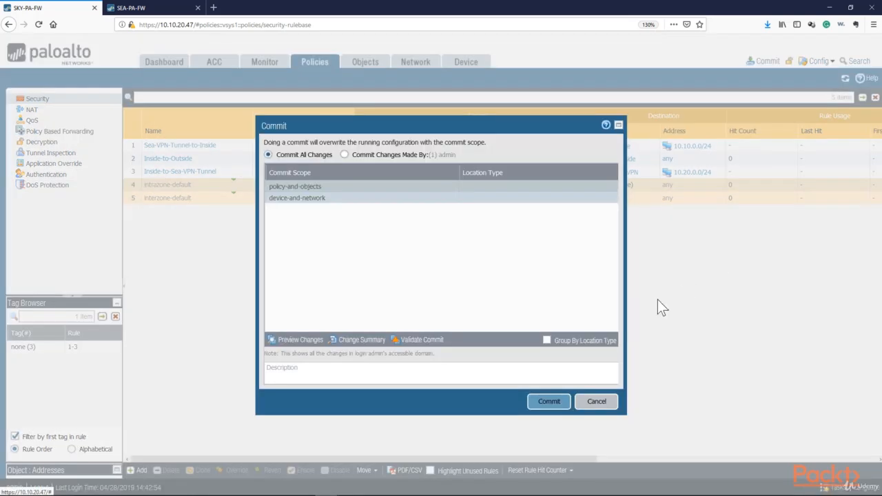
{"action": "left_click", "coordinate": [549, 403]}
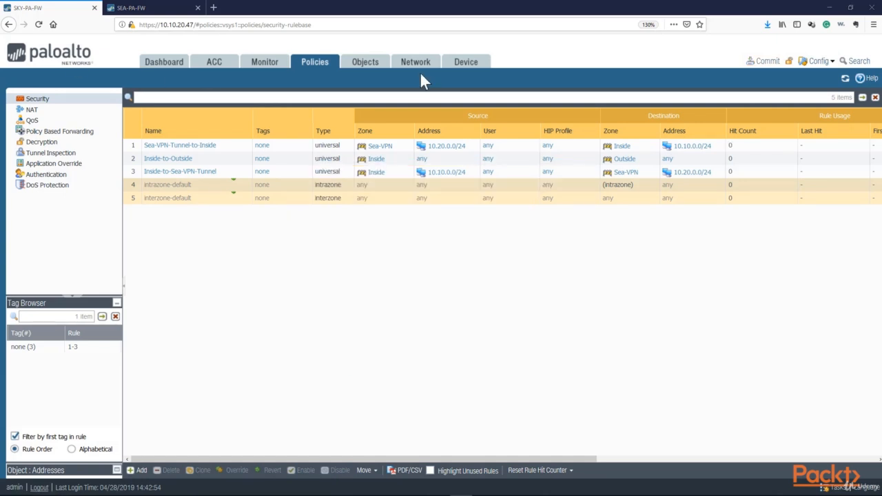
{"action": "left_click", "coordinate": [417, 63]}
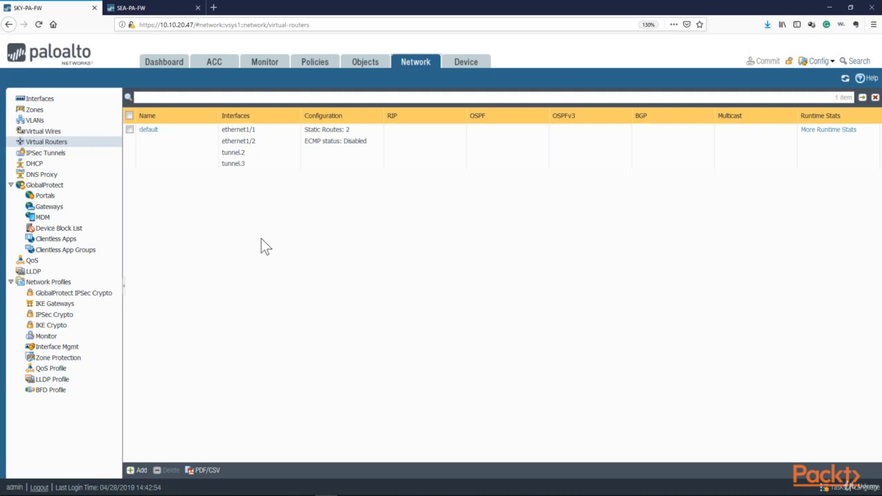
{"action": "left_click", "coordinate": [46, 152]}
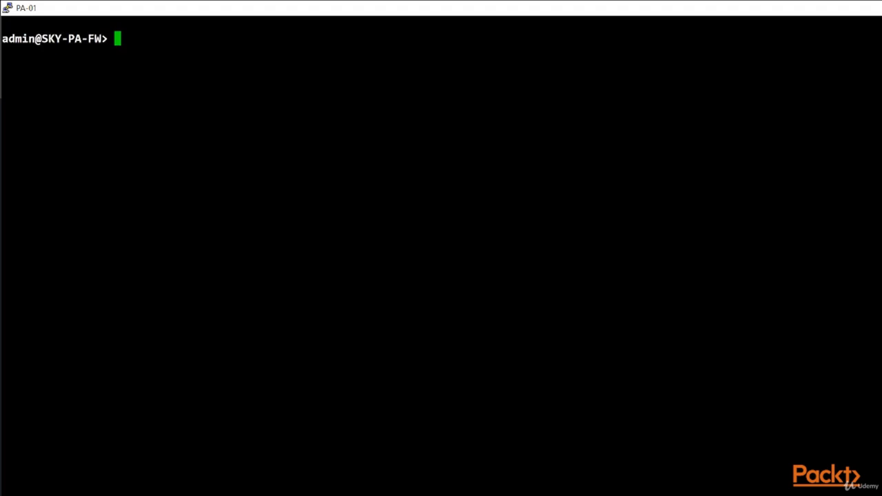
Step: Test IKE SA negotiation for the gateway Sea-VPN-Gateway from Sky's command line and examine the command's output
{"action": "type", "text": "test vpn"}
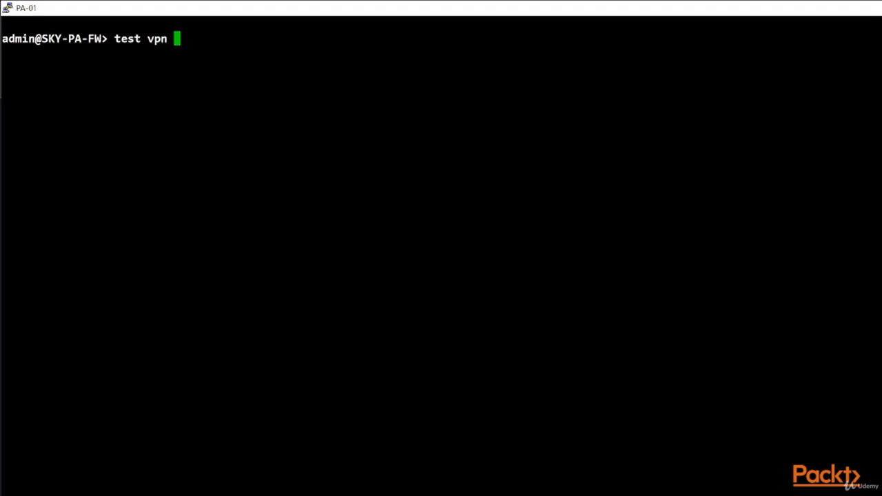
{"action": "key", "text": "question"}
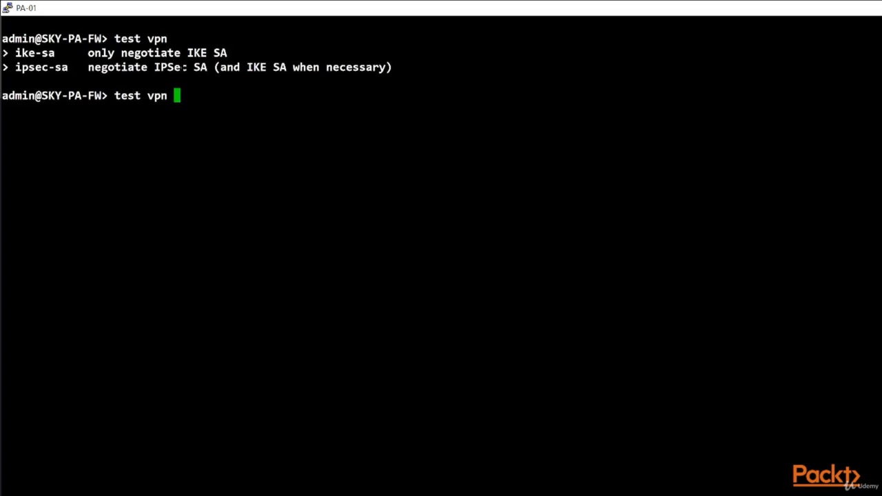
{"action": "type", "text": "ike-sa"}
{"action": "key", "text": "question"}
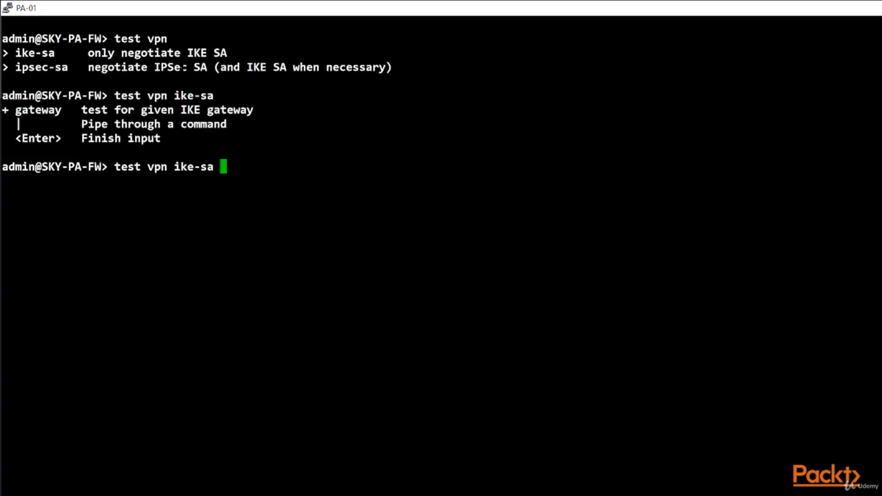
{"action": "type", "text": "gateway"}
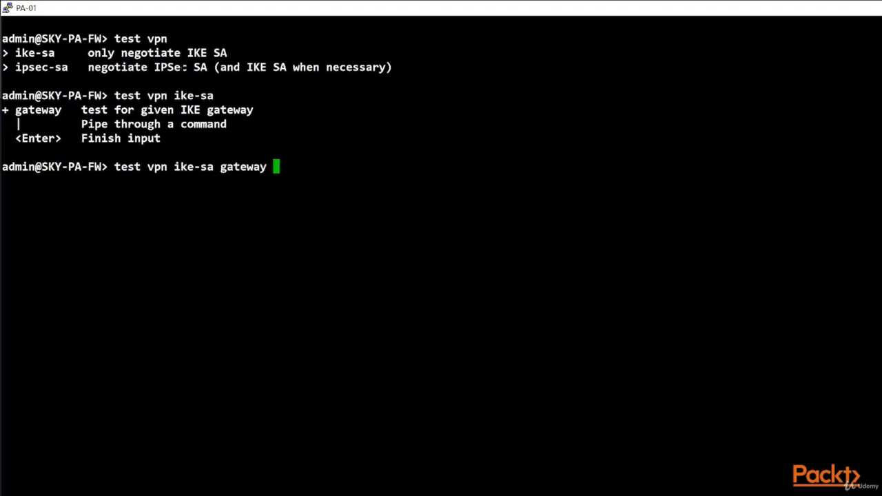
{"action": "key", "text": "question"}
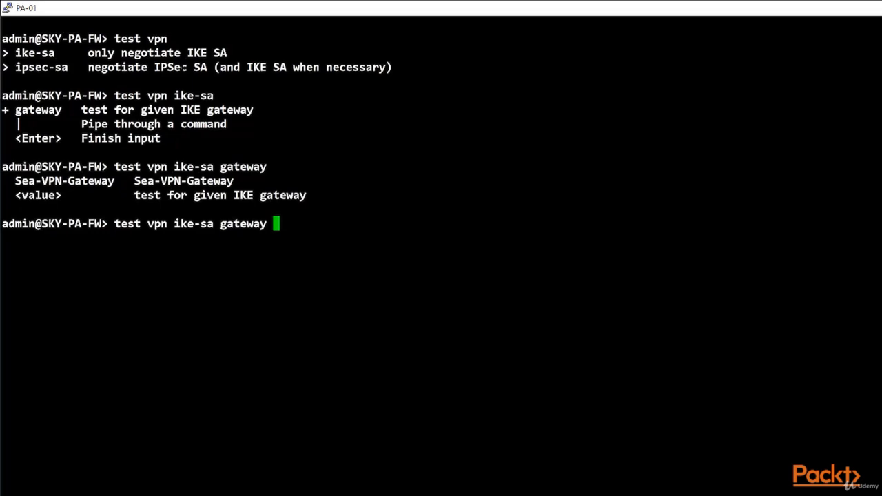
{"action": "type", "text": "Se"}
{"action": "key", "text": "Tab"}
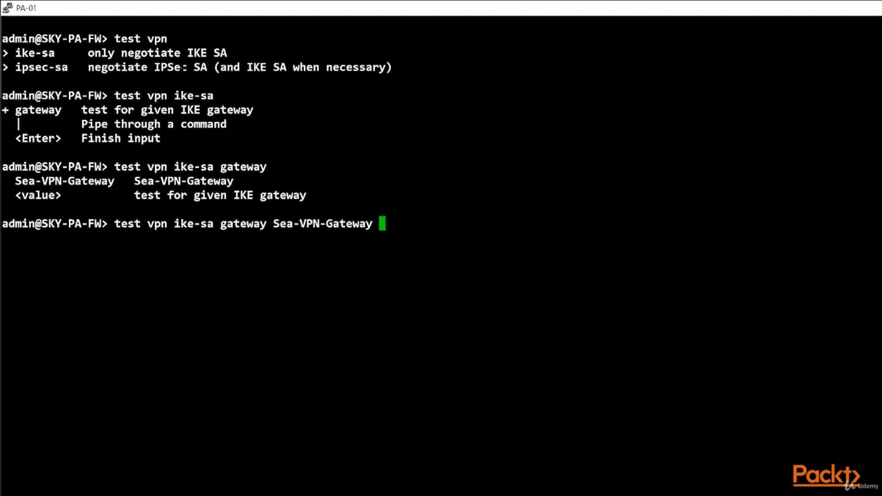
{"action": "key", "text": "Return"}
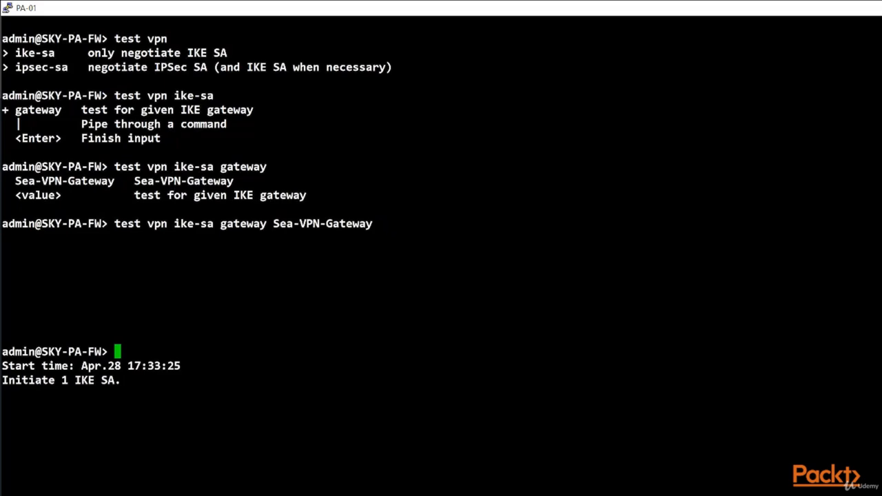
{"action": "left_click_drag", "start_coordinate": [115, 379], "coordinate": [3, 380]}
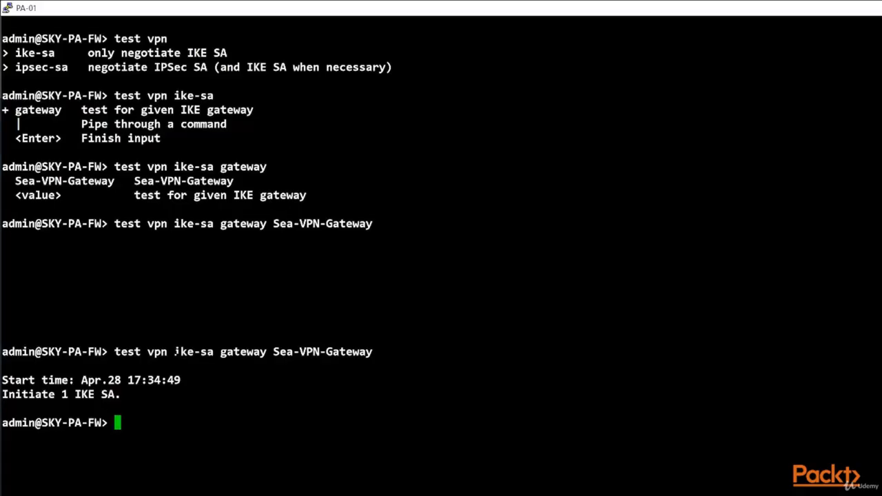
Step: Test IPsec SA negotiation for the tunnel Sea-VPN-Site-to-Site:Sea-VPN-Tunnel-Traffic, and refresh the status in Sky's IPSec tunnel list
{"action": "type", "text": "test vpn ipsec-sa"}
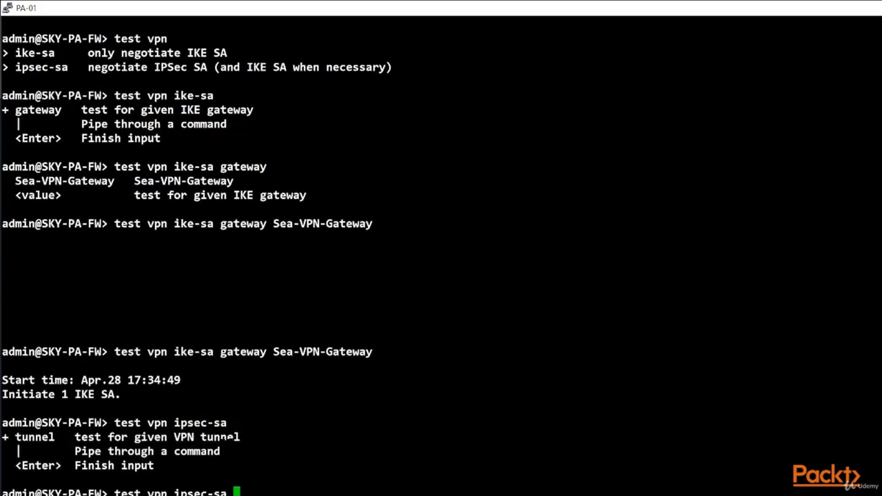
{"action": "type", "text": " ?tunnel"}
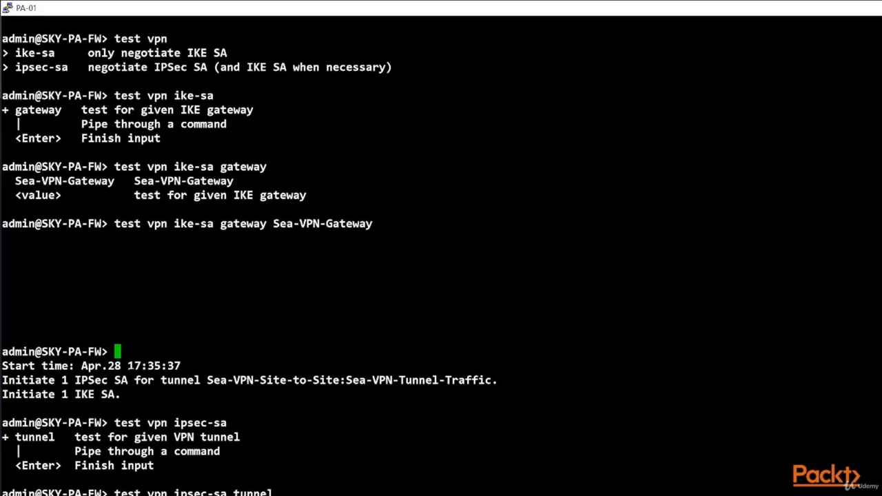
{"action": "left_click_drag", "start_coordinate": [87, 380], "coordinate": [128, 380]}
{"action": "left_click_drag", "start_coordinate": [65, 387], "coordinate": [129, 380]}
{"action": "left_click", "coordinate": [6, 376]}
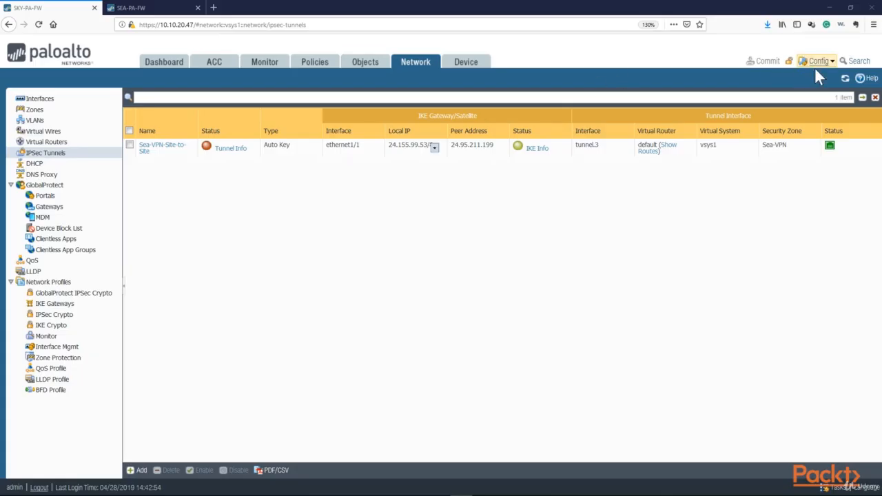
{"action": "left_click", "coordinate": [846, 78]}
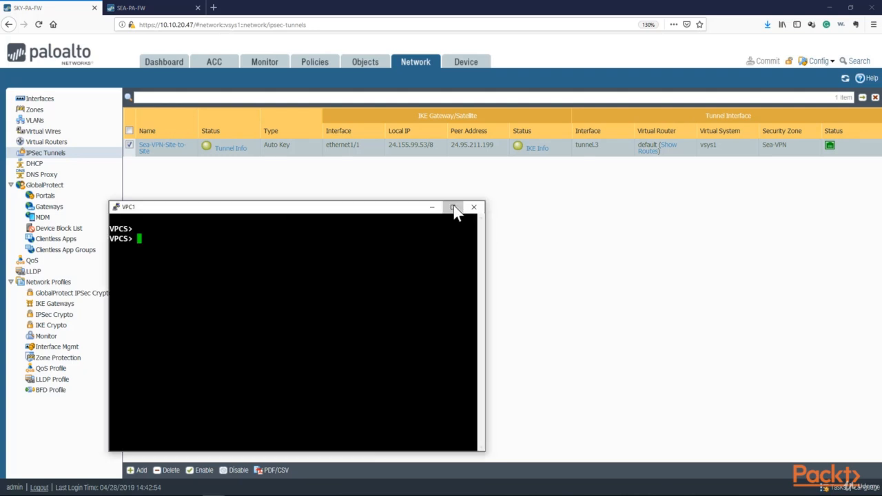
Step: Ping 10.20.0.10 from the VPC1 console, and repeat it as a continuous ping with the -t option
{"action": "left_click", "coordinate": [453, 205]}
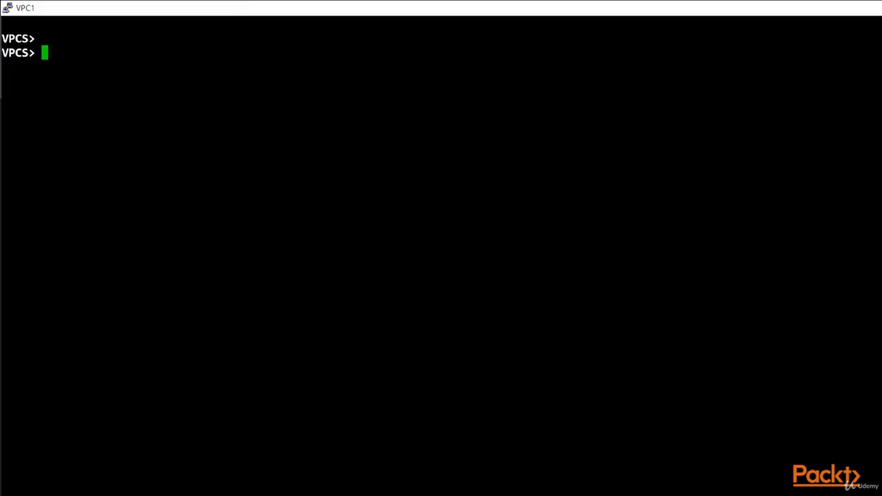
{"action": "type", "text": "ping 10.20.0.10"}
{"action": "key", "text": "Return"}
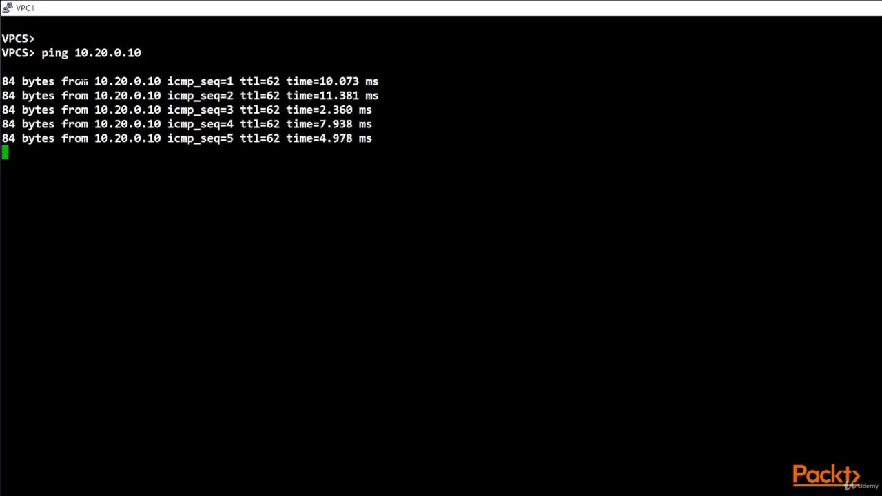
{"action": "key", "text": "Up"}
{"action": "type", "text": "-"}
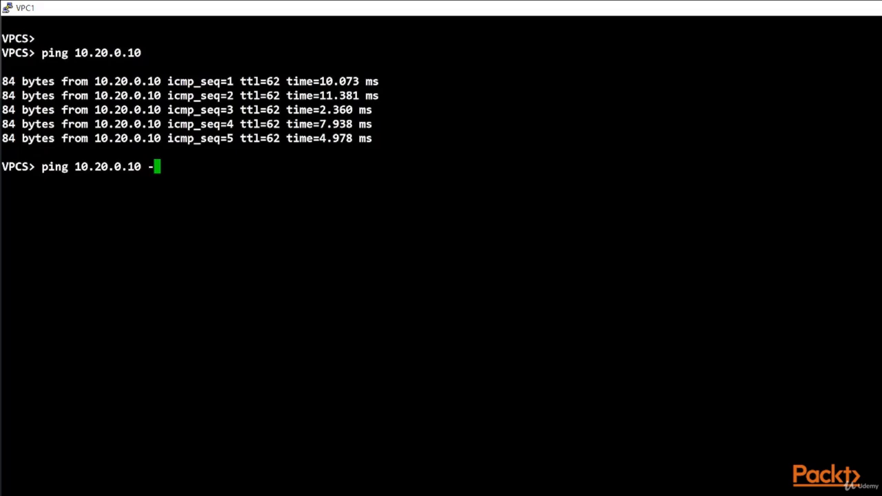
{"action": "type", "text": "t"}
{"action": "key", "text": "Return"}
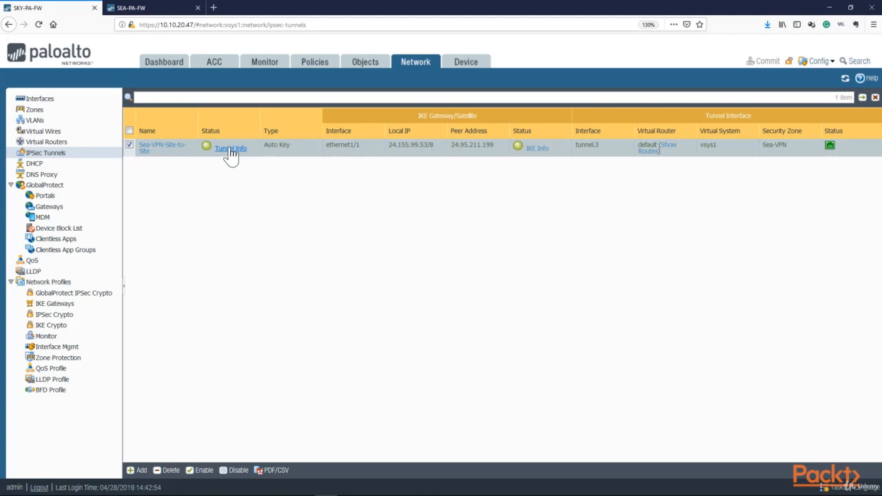
Step: Examine the tunnel info of Sea-VPN-Site-to-Site, refreshing its packet and byte encapsulation and decapsulation counters several times, and close it
{"action": "left_click", "coordinate": [230, 149]}
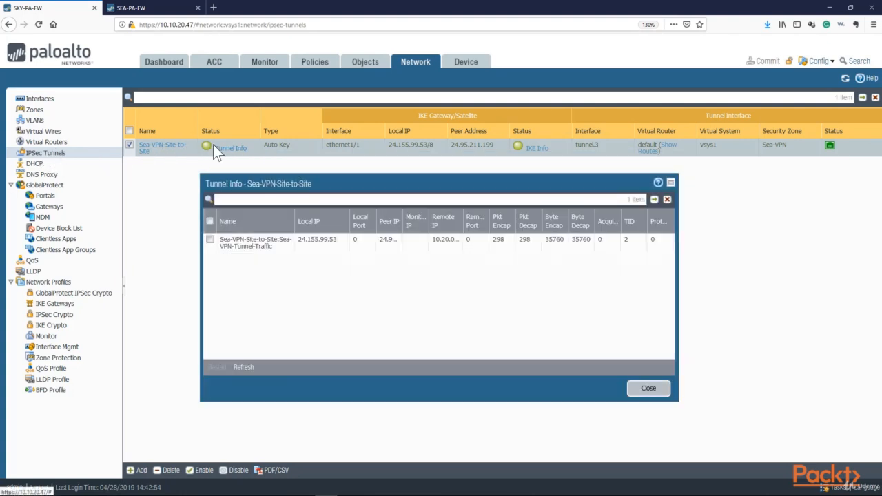
{"action": "left_click_drag", "start_coordinate": [306, 187], "coordinate": [241, 182]}
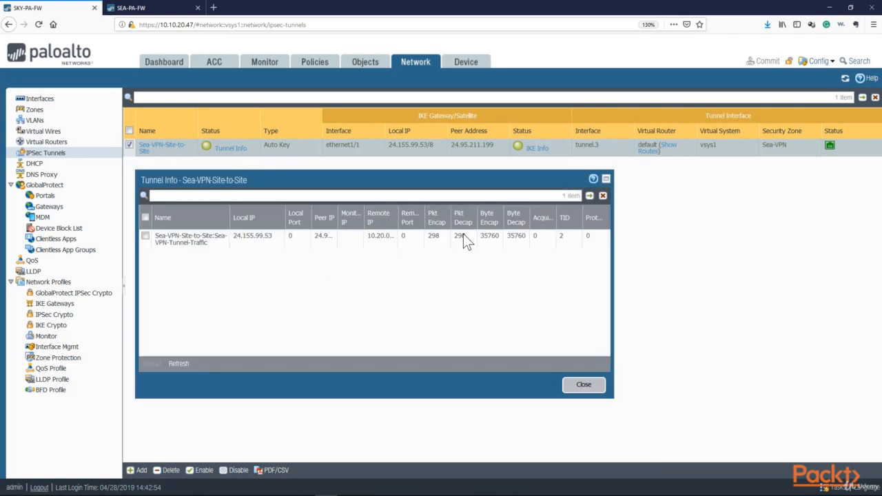
{"action": "left_click", "coordinate": [180, 366]}
{"action": "left_click", "coordinate": [174, 366]}
{"action": "left_click", "coordinate": [173, 367]}
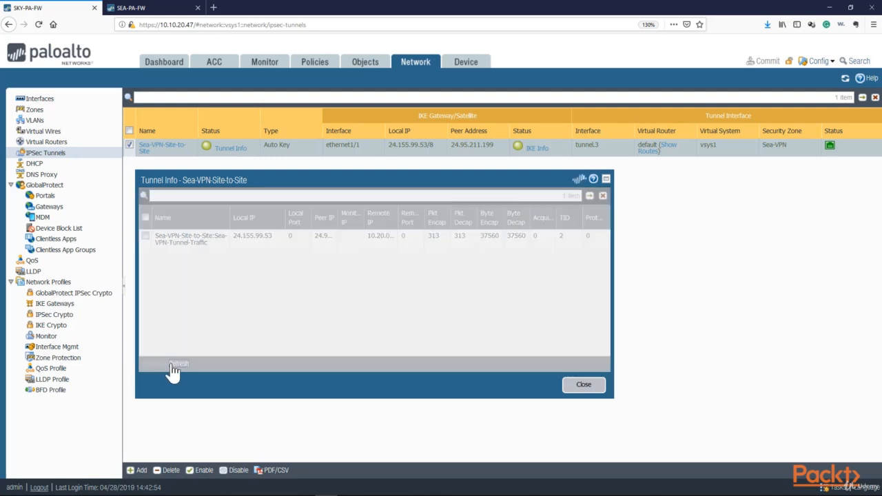
{"action": "left_click", "coordinate": [174, 367]}
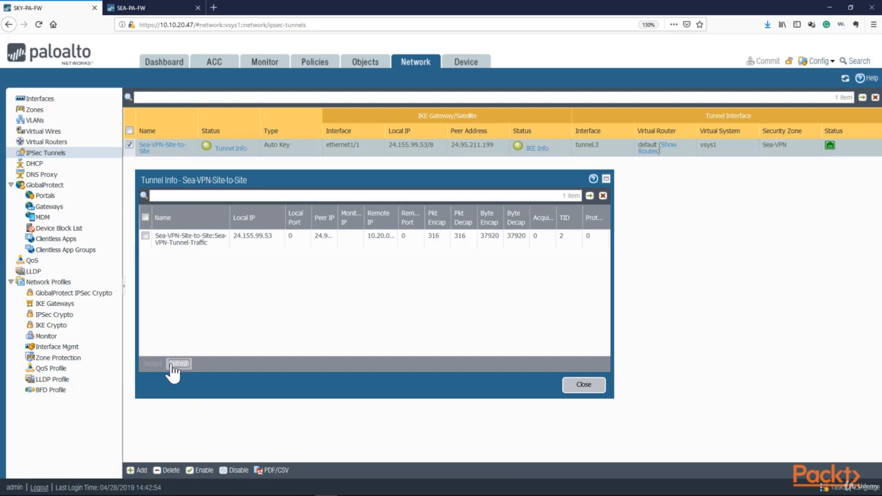
{"action": "left_click", "coordinate": [174, 366]}
{"action": "left_click", "coordinate": [173, 366]}
{"action": "left_click", "coordinate": [581, 386]}
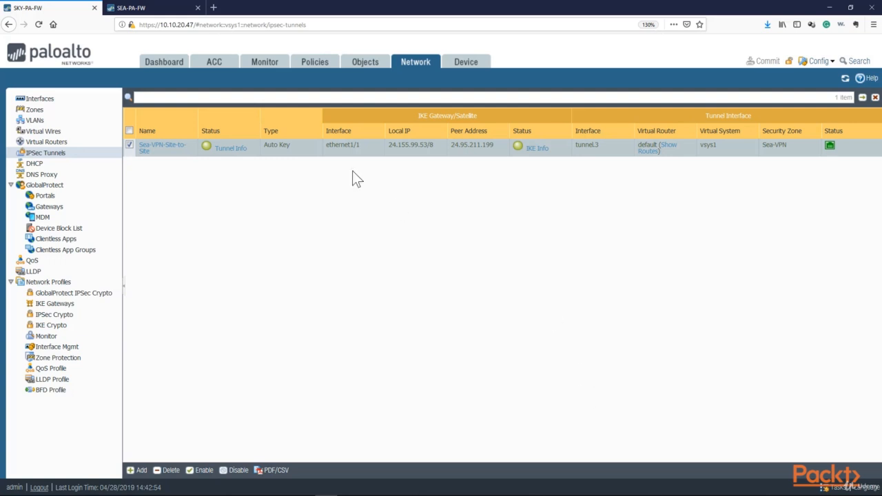
Step: Check the hit count of the Inside-to-Sea-VPN-Tunnel rule in Sky's security policies, refreshing the rule list repeatedly
{"action": "left_click", "coordinate": [320, 67]}
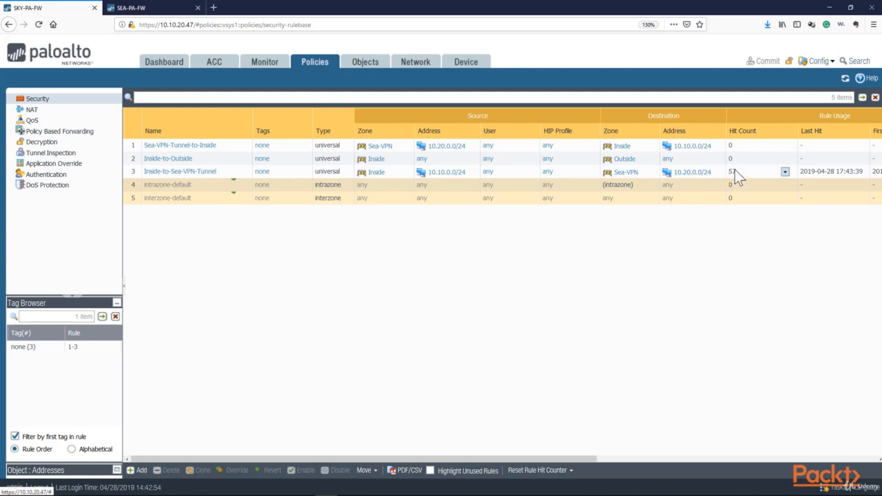
{"action": "left_click", "coordinate": [845, 79]}
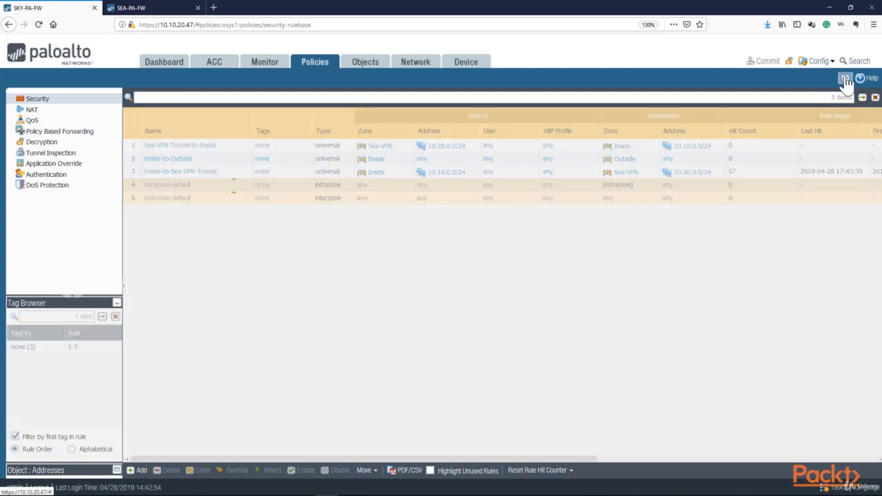
{"action": "left_click", "coordinate": [845, 79]}
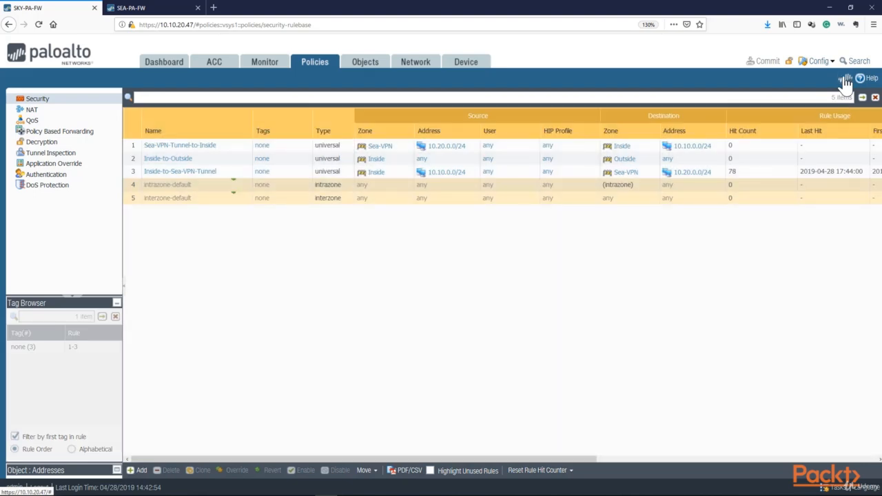
{"action": "left_click", "coordinate": [845, 78]}
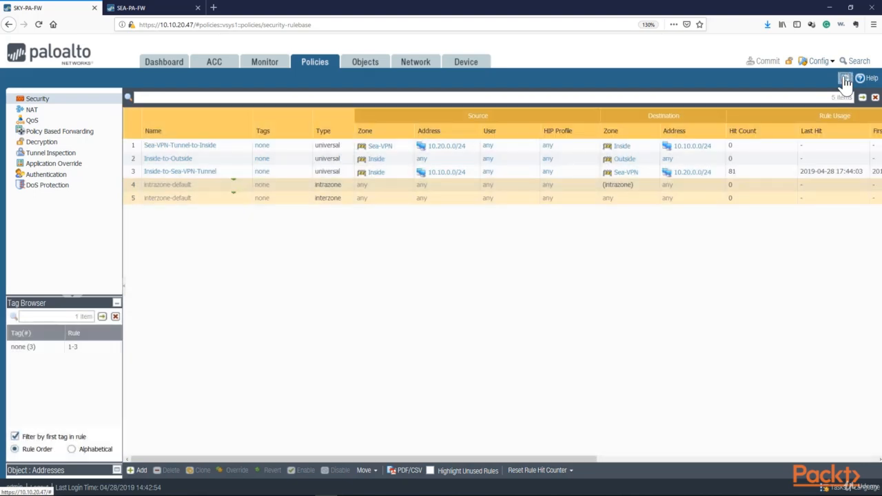